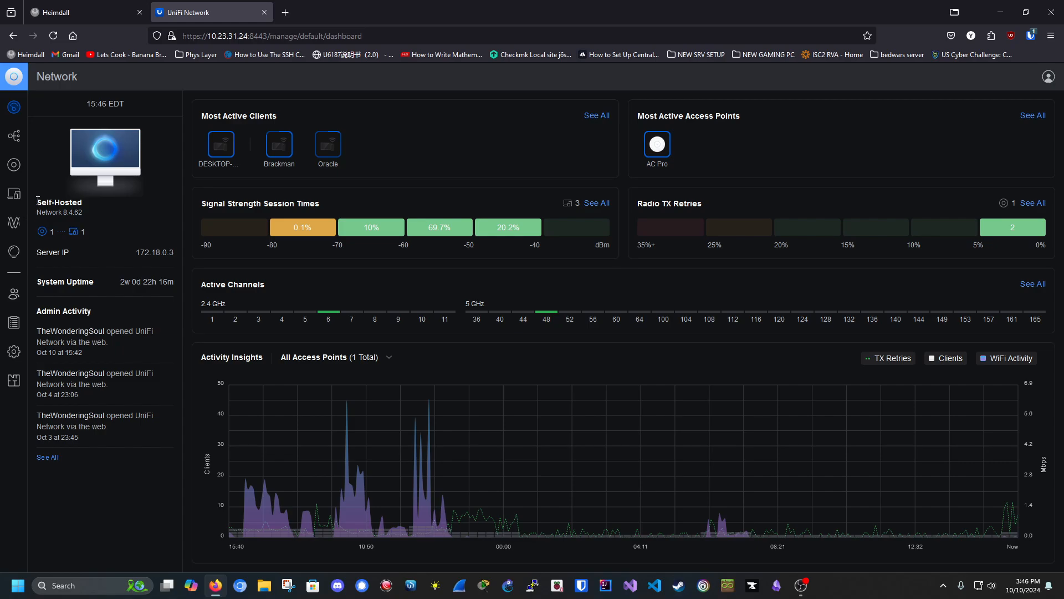
Step: Highlight and read the Self-Hosted server, admin activity and Signal Strength summary text
drag(37, 200, 88, 208)
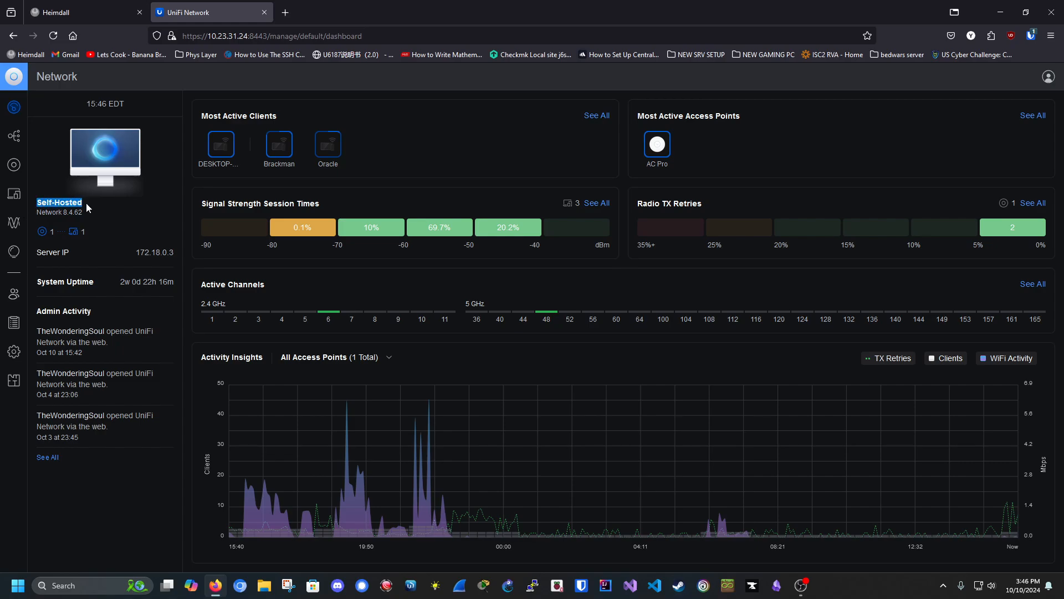
click(36, 252)
drag(31, 300, 124, 447)
click(146, 342)
drag(198, 203, 629, 209)
click(558, 174)
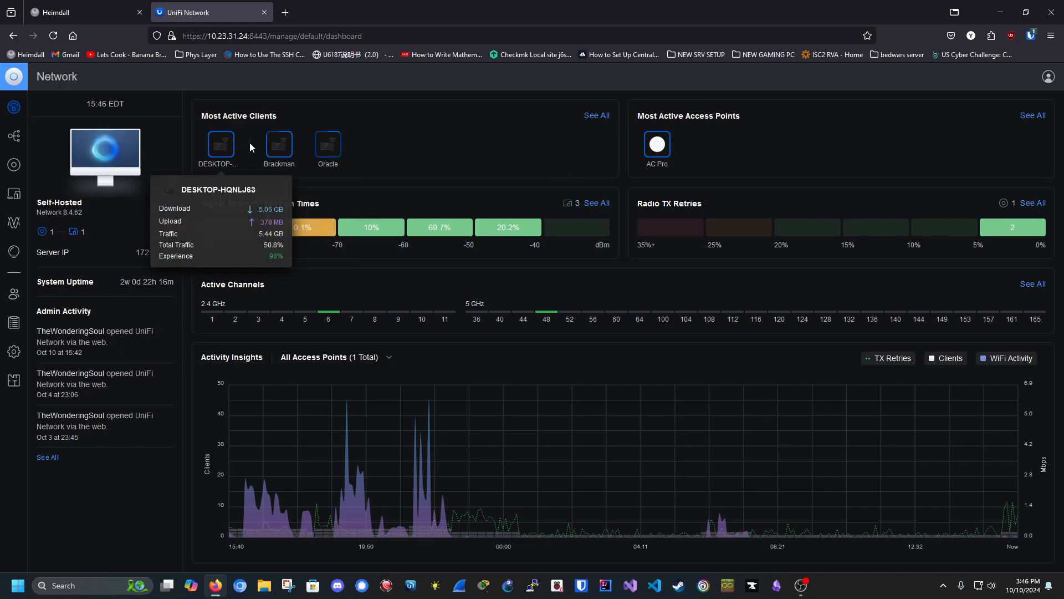
Step: In Topology, inspect the AC Pro access point's details and its radio performance analyzer
mouse_move(231, 159)
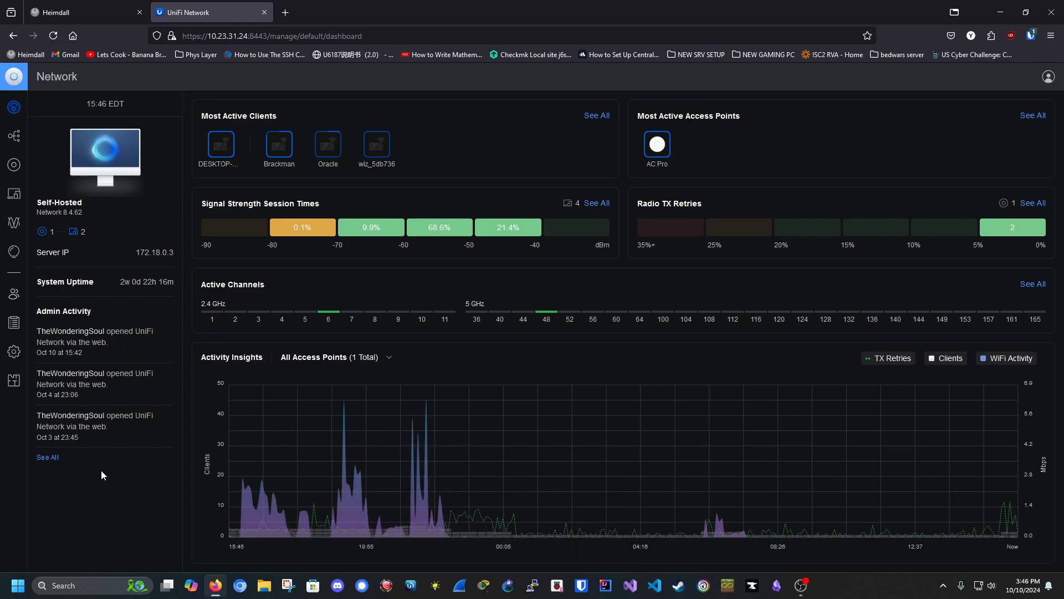
click(14, 136)
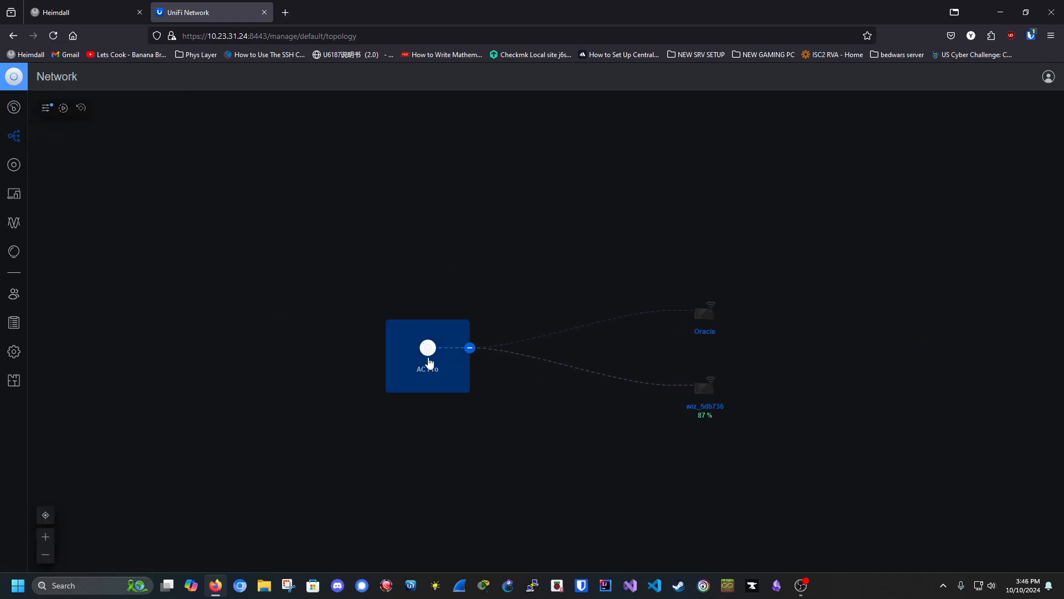
click(427, 350)
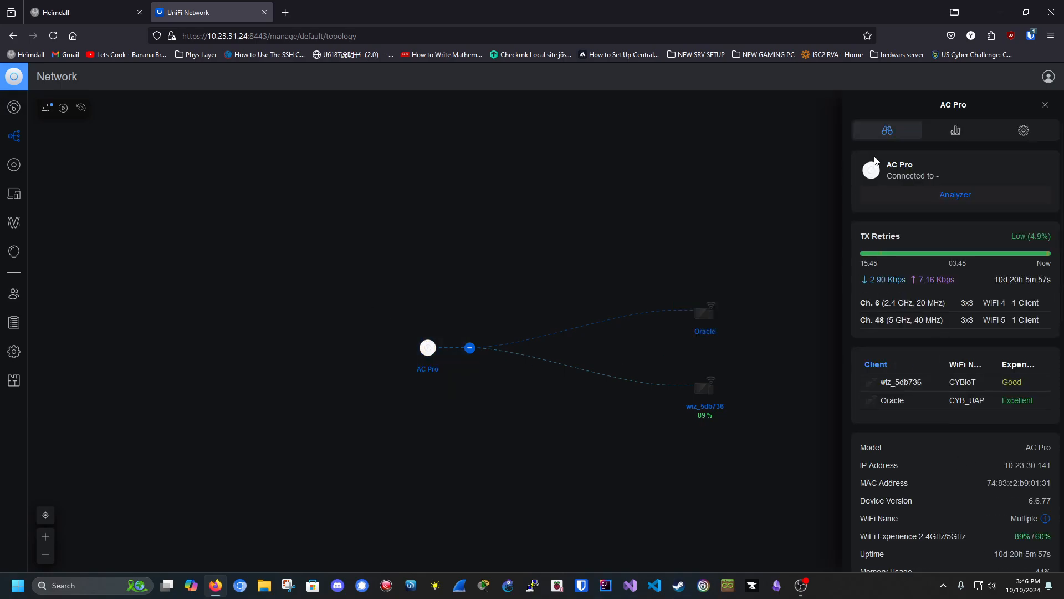
click(955, 195)
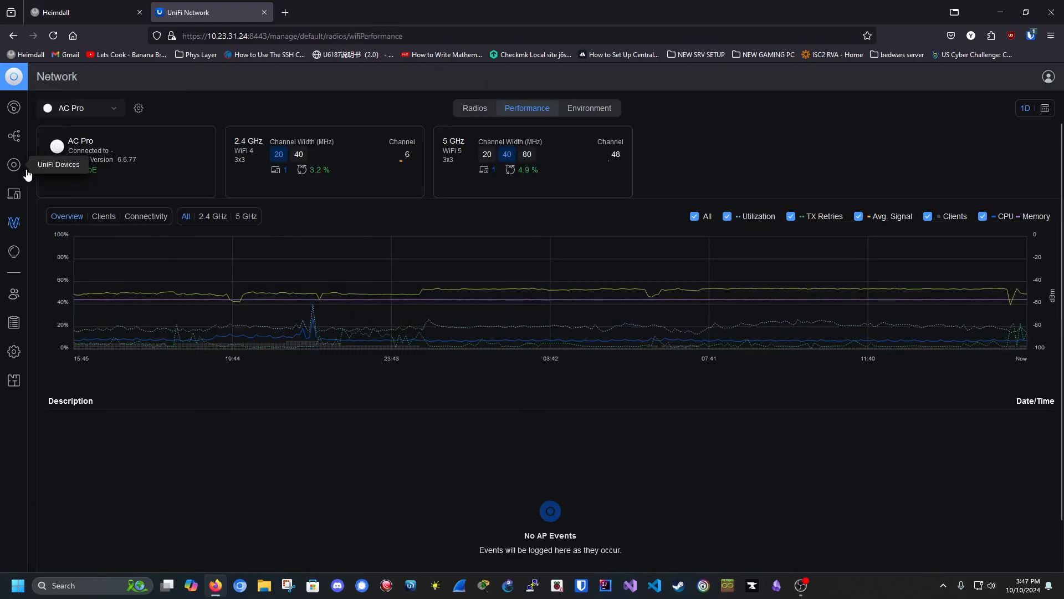
click(14, 136)
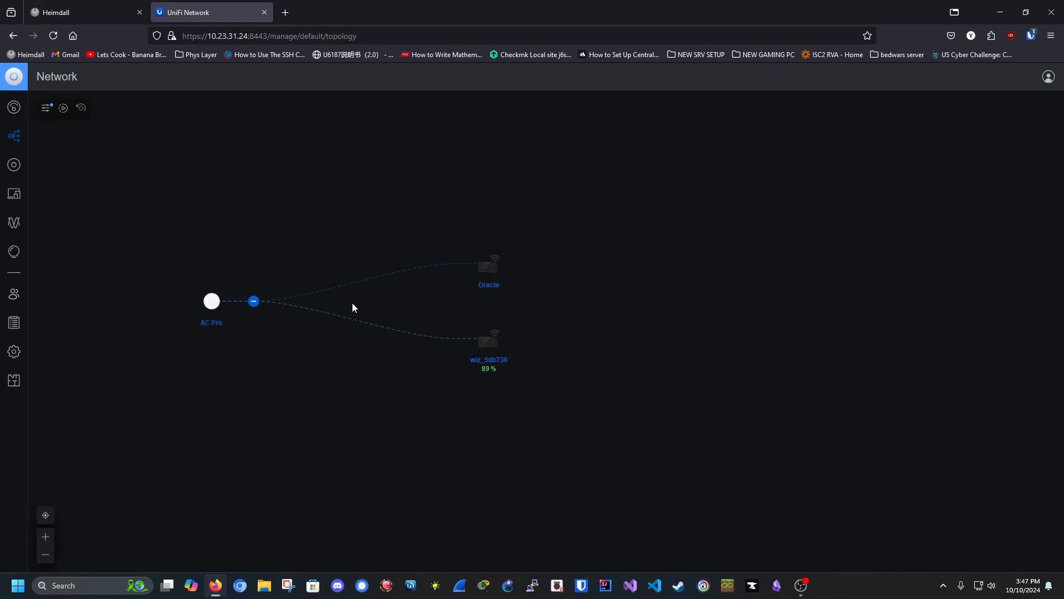
Step: Inspect the wiz_5db736 and Oracle clients, including Oracle's settings, insights and connection logs
click(489, 359)
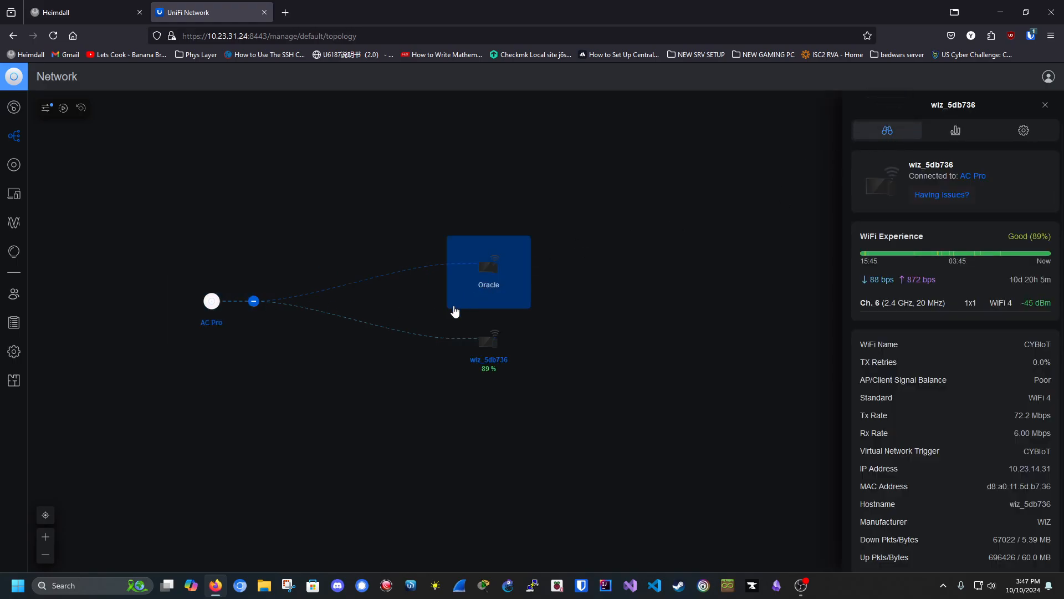
click(479, 304)
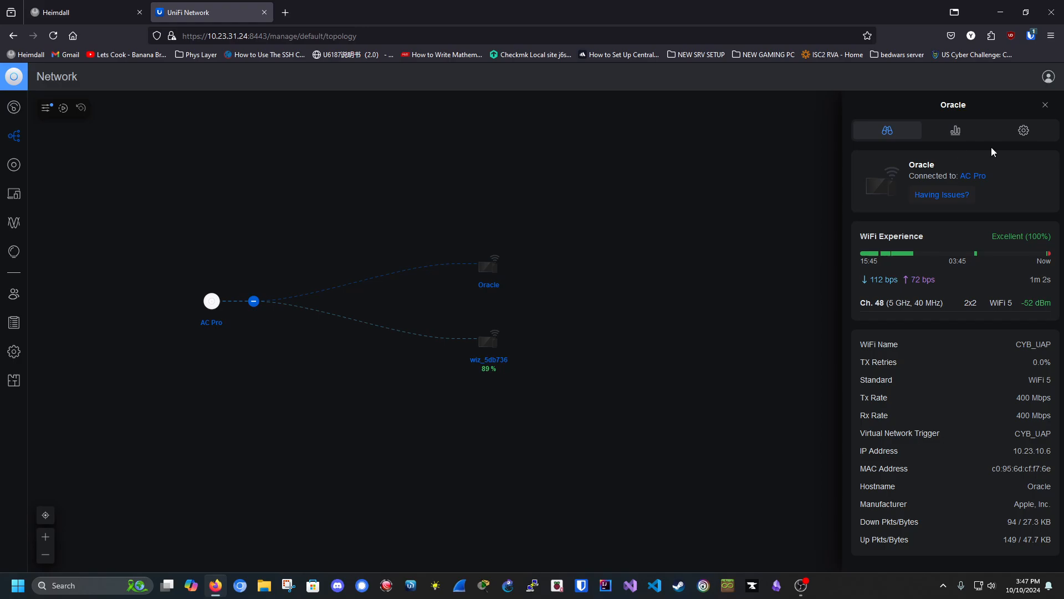
click(1015, 138)
click(958, 138)
click(903, 136)
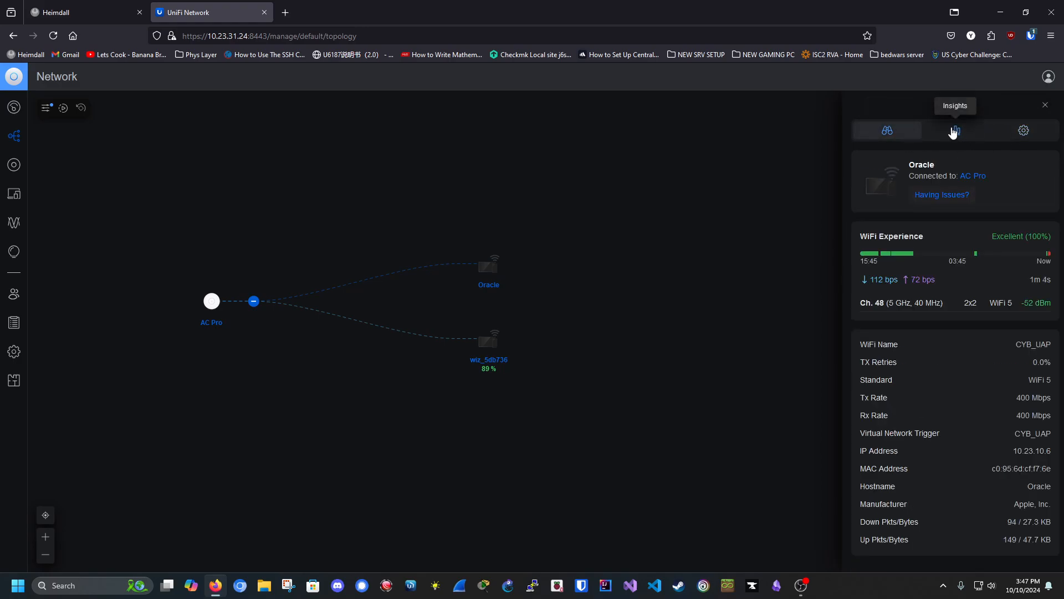
click(953, 133)
scroll(968, 368, down, 3)
scroll(914, 302, up, 2)
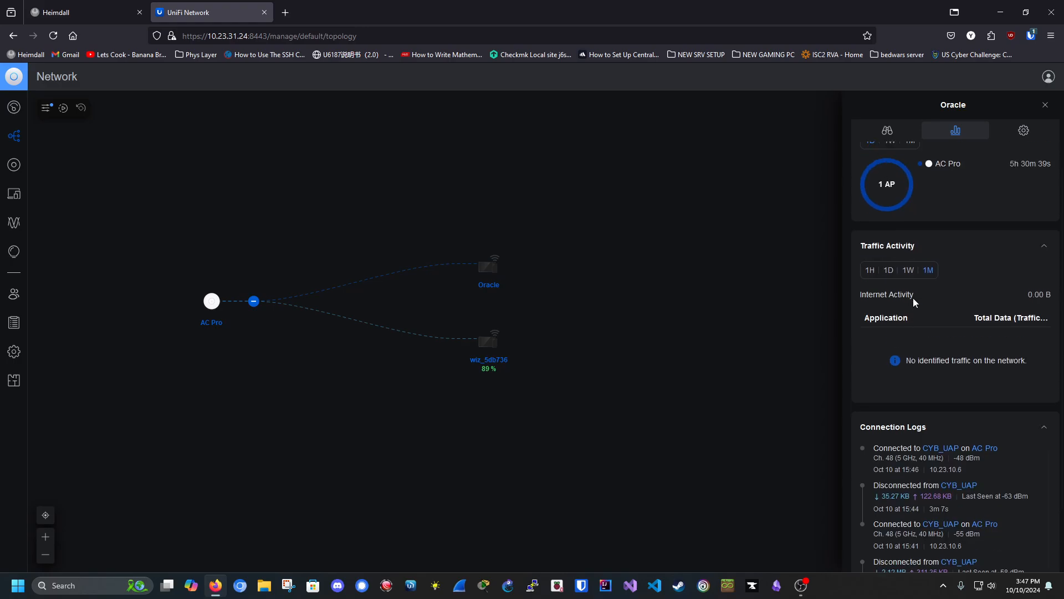
scroll(903, 271, up, 2)
click(889, 136)
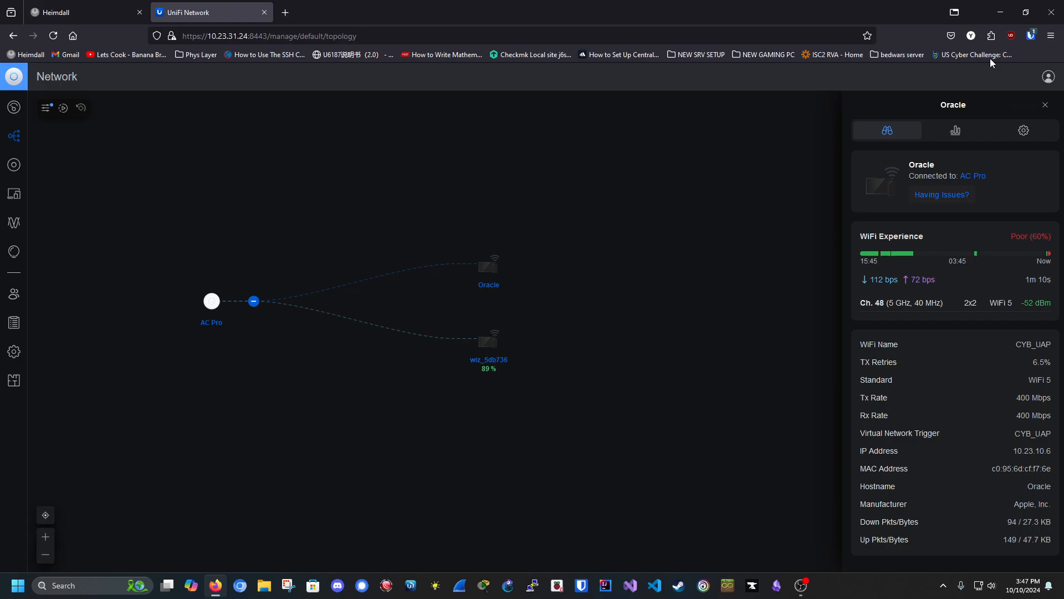
click(1046, 105)
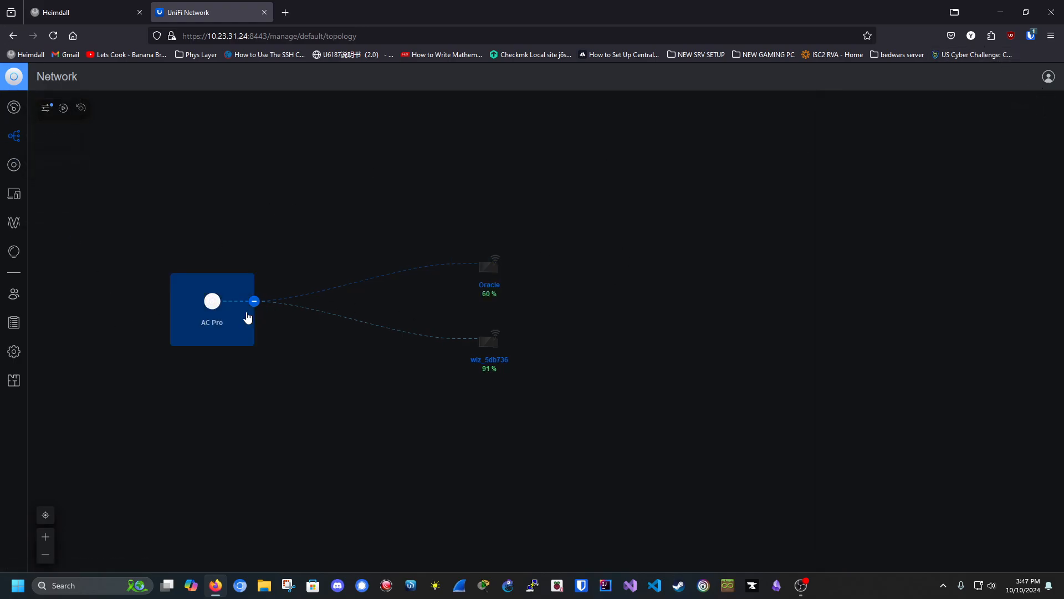
Step: Review the AC Pro details again, then show the UniFi Devices list
click(183, 323)
scroll(975, 354, down, 6)
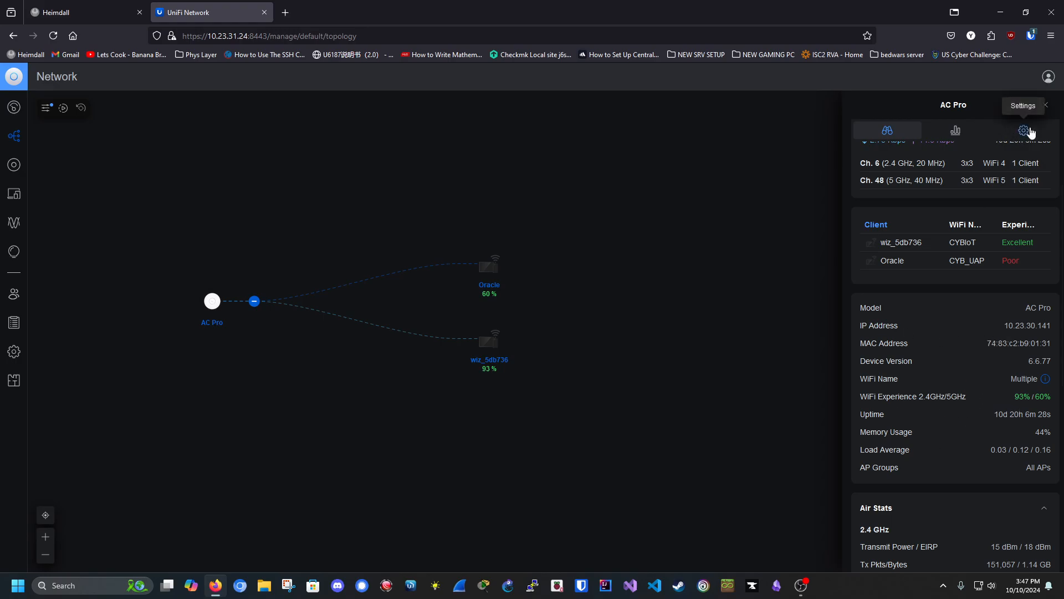
click(1046, 105)
click(20, 167)
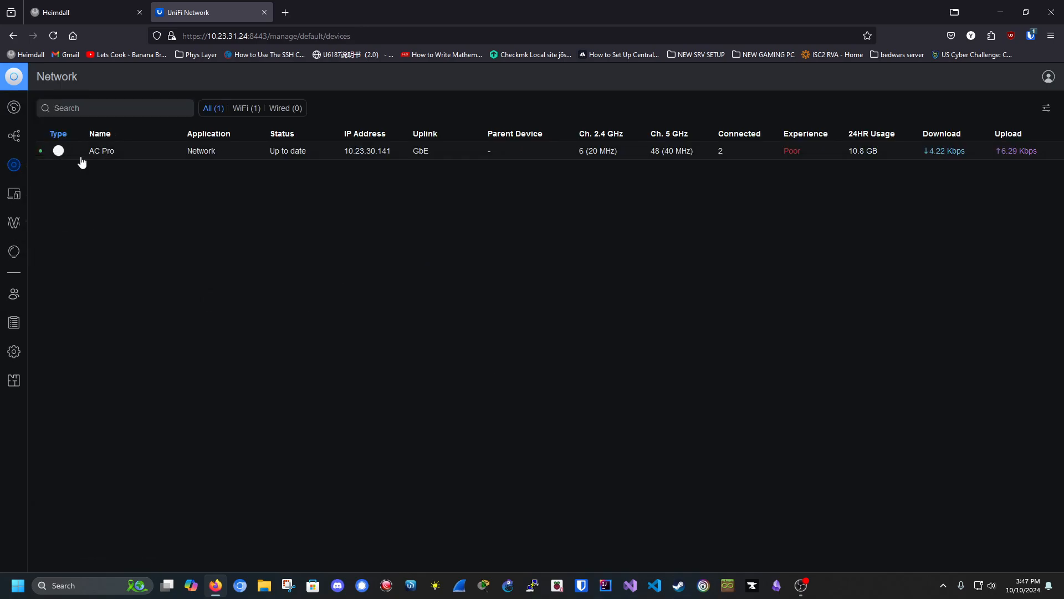
Step: Check the AC Pro's details and client list, then view its radios on channels 6 and 48
click(106, 152)
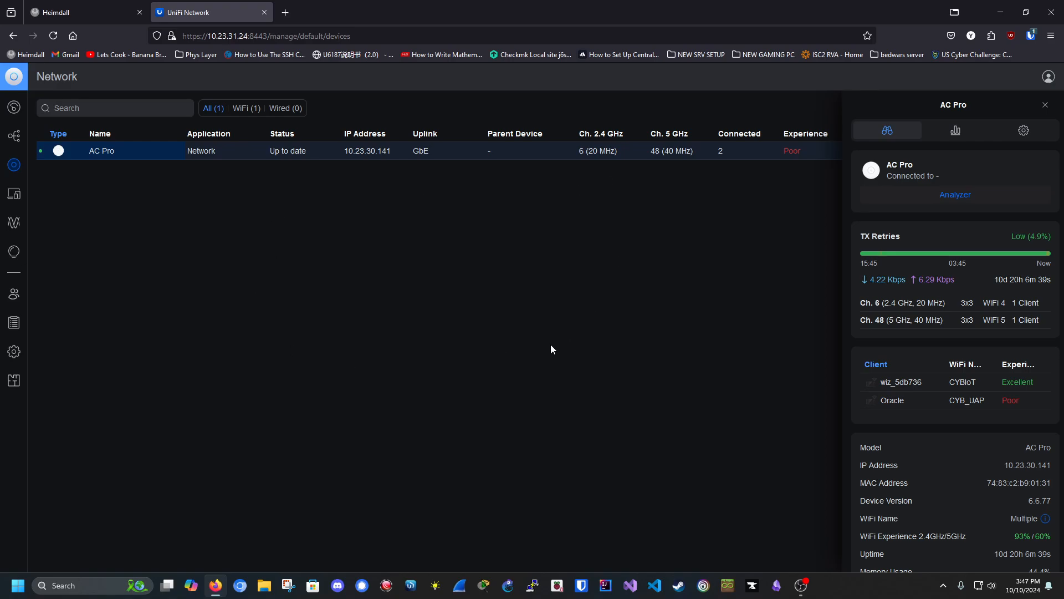
scroll(1002, 204, down, 3)
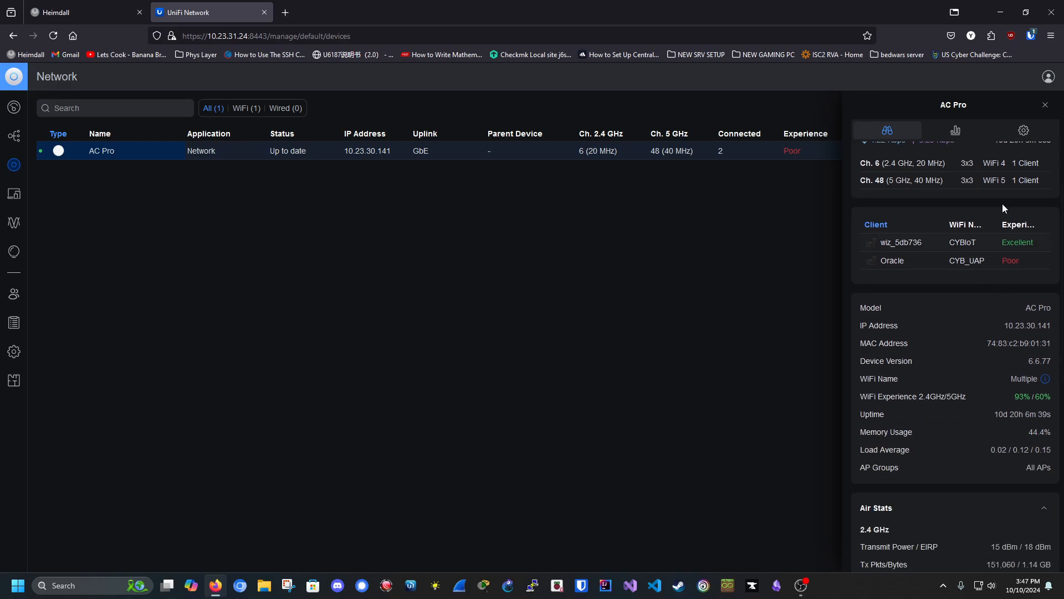
click(1045, 105)
click(12, 193)
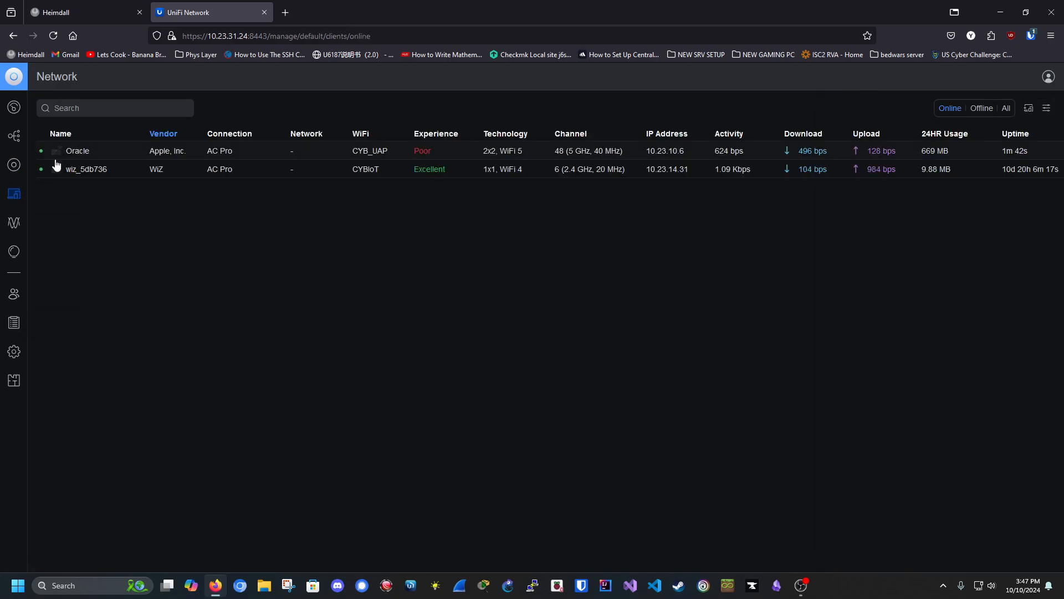
click(15, 222)
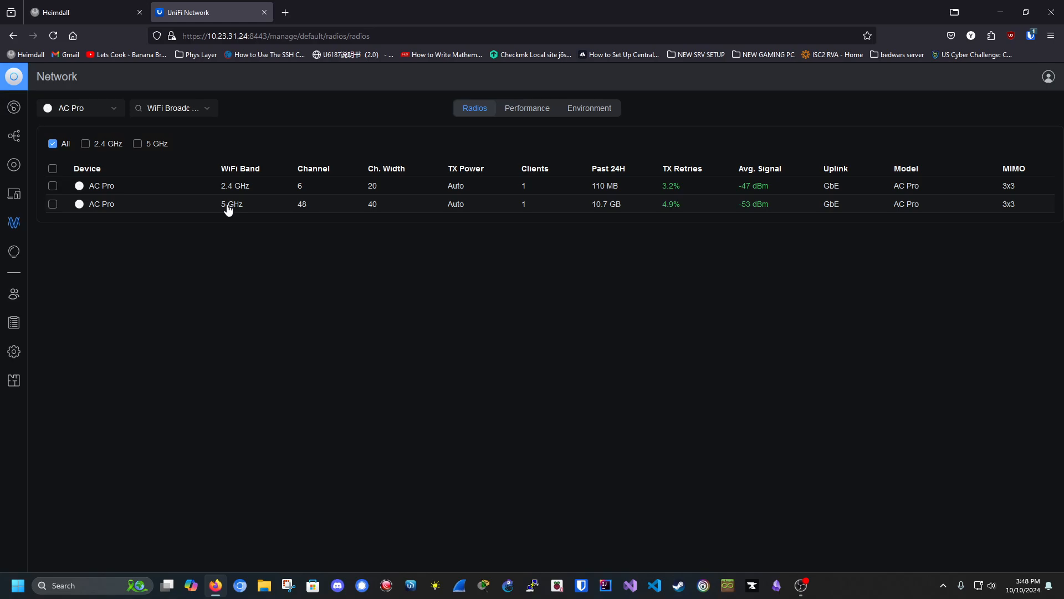
Step: View the WiFi and networks Insights, then the Admins page with its single Administrator account
click(13, 251)
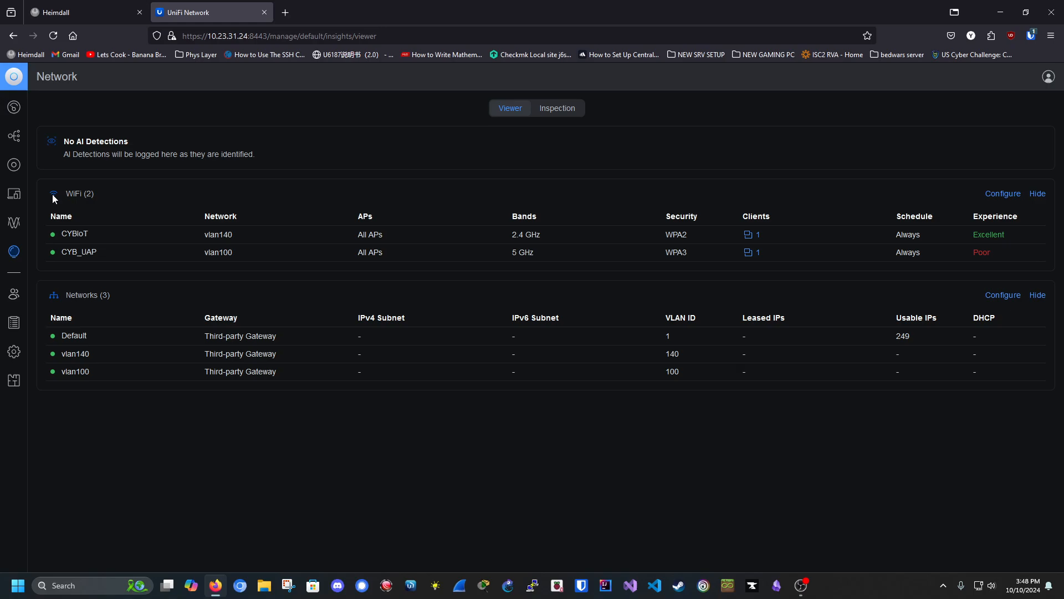
click(114, 194)
click(14, 294)
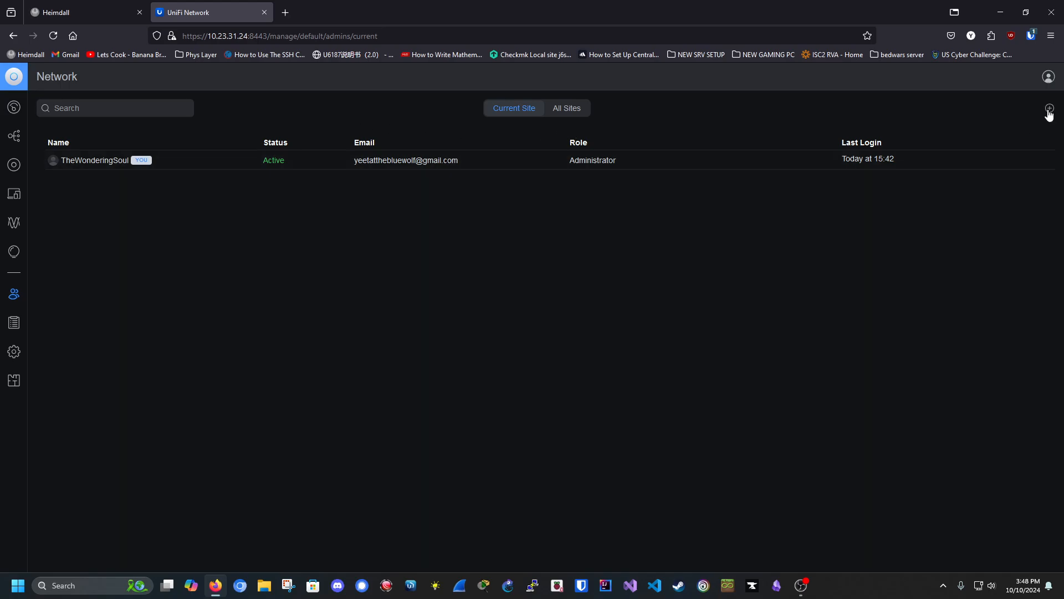
Step: Review Critical events in the System Log, then show the CYBIoT and CYB_UAP WiFi settings
click(14, 322)
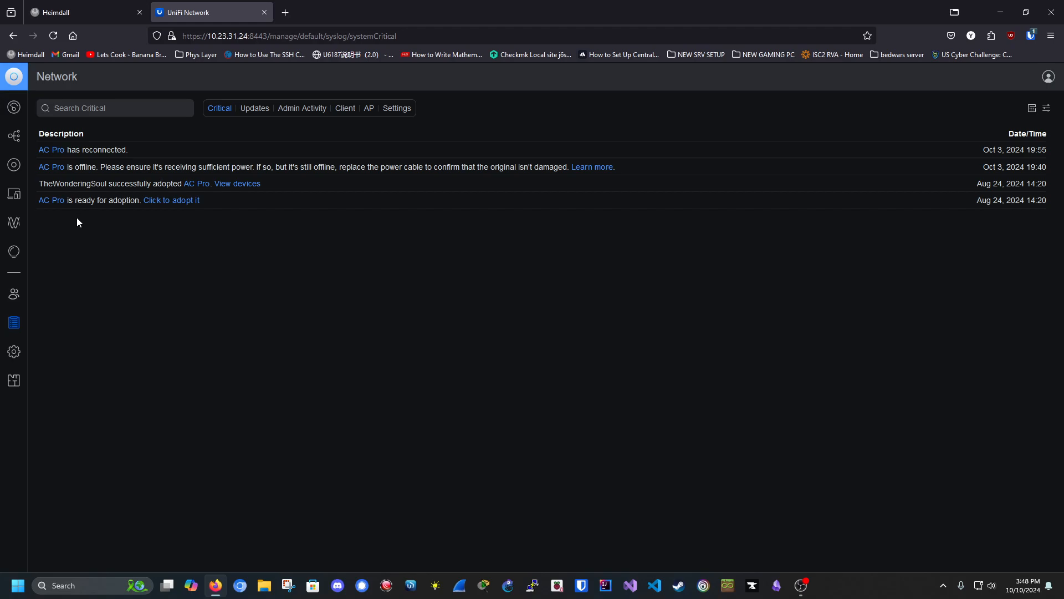
click(12, 351)
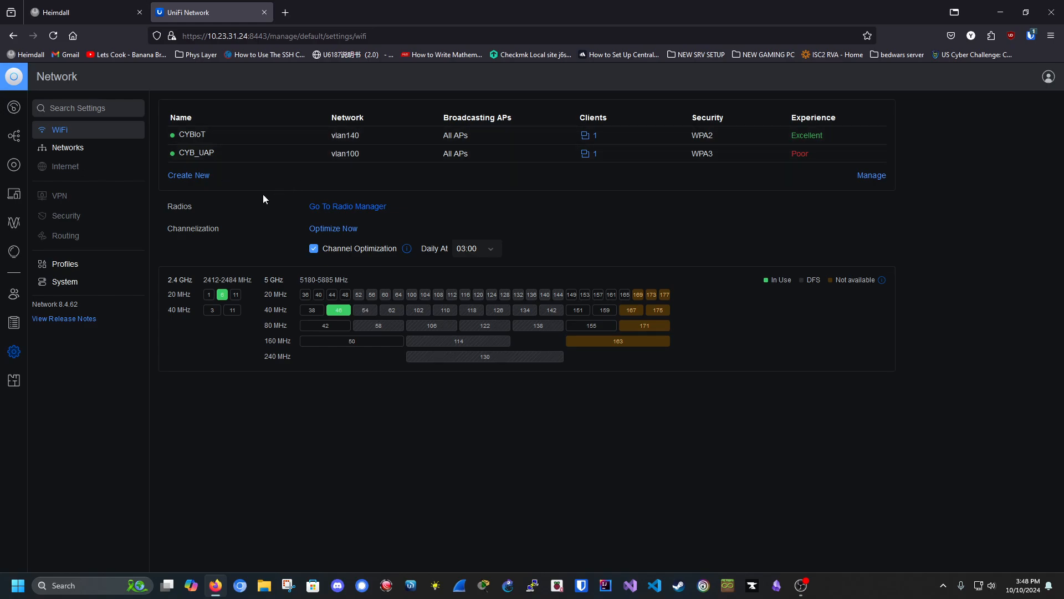
Step: Create a WiFi network named 'test' with a password, assigned to the vlan100 network
click(201, 176)
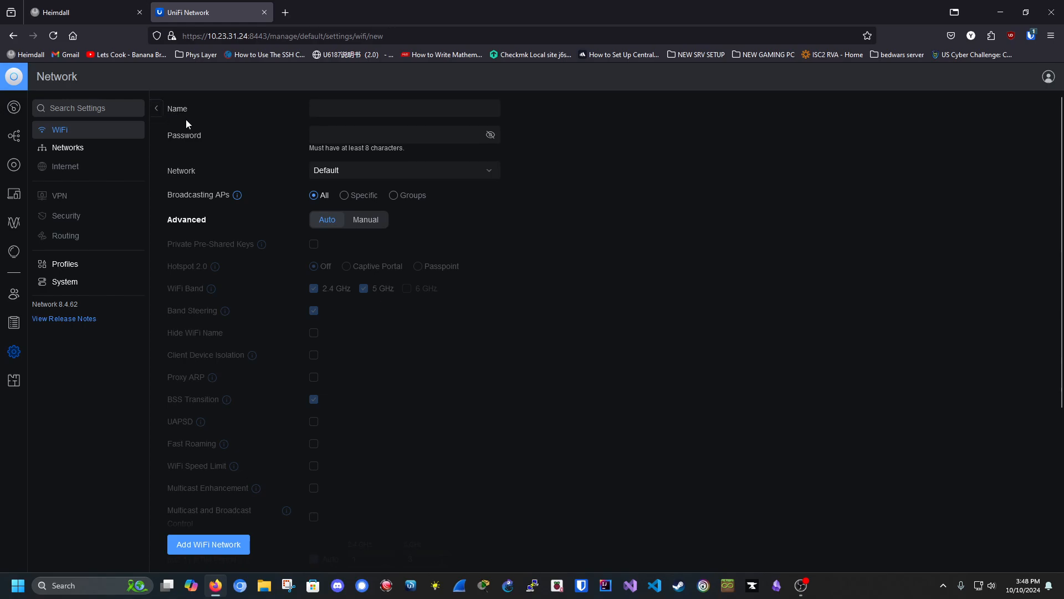
click(352, 109)
text(tr)
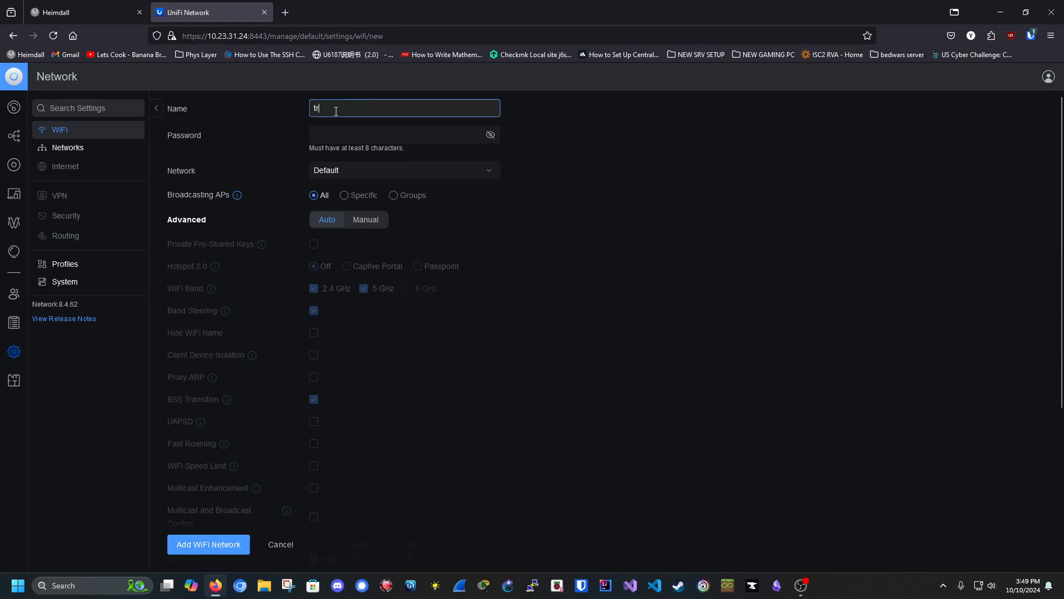
key(BackSpace)
click(351, 135)
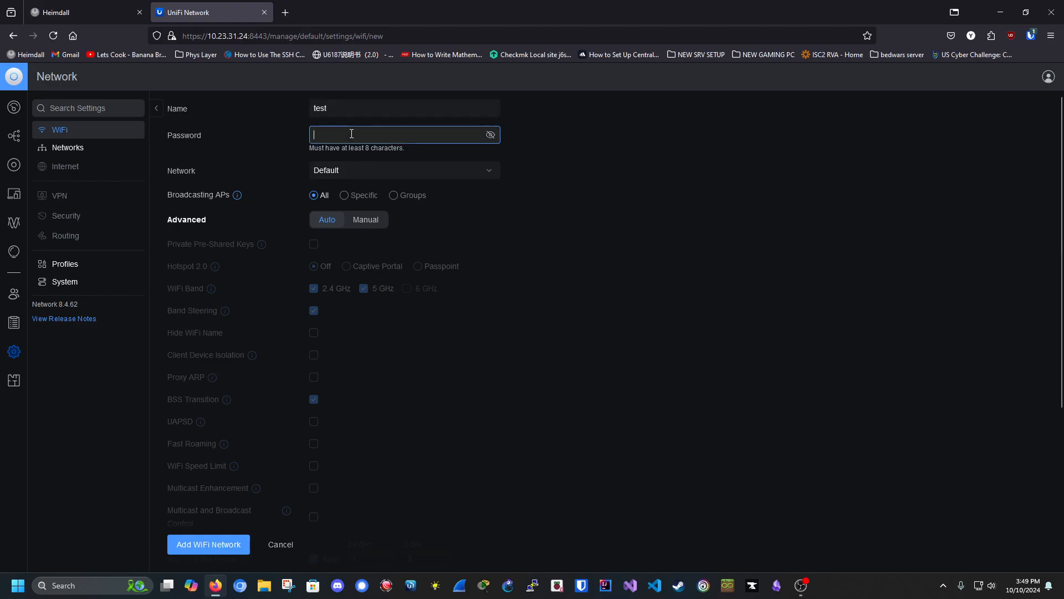
text(testtest)
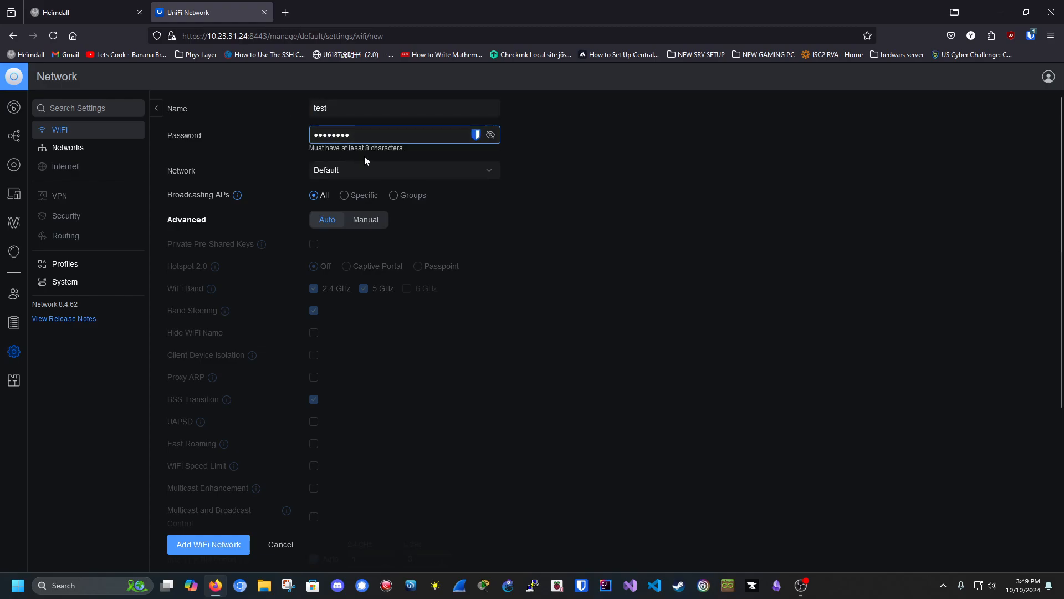
click(370, 172)
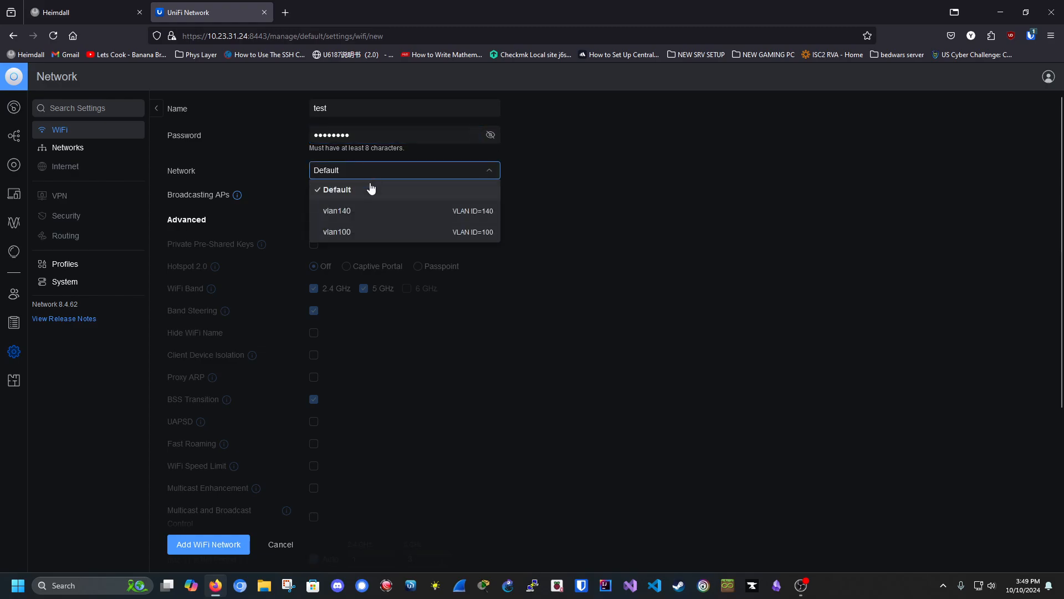
click(374, 230)
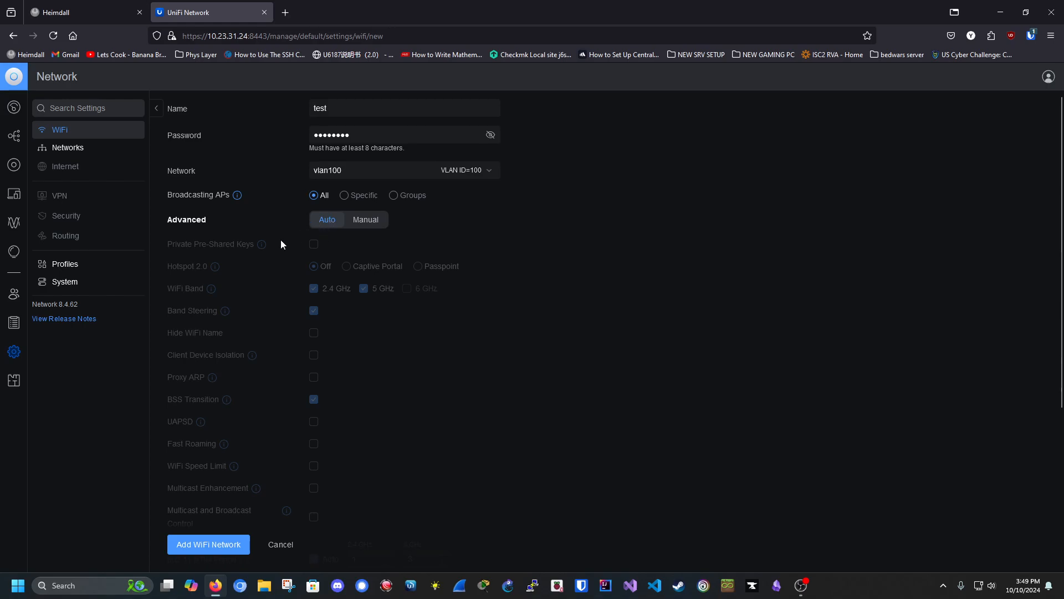
Step: Set the test WiFi's advanced options to Manual and look through them down to Security Protocol
click(355, 221)
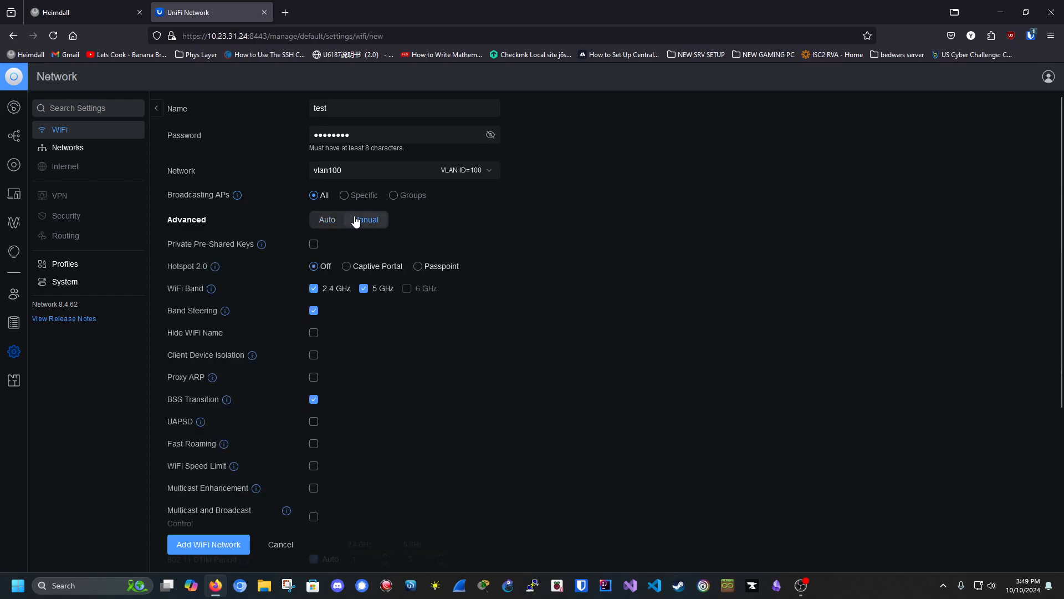
scroll(347, 219, down, 3)
scroll(241, 193, up, 3)
scroll(252, 239, down, 1)
scroll(252, 239, down, 2)
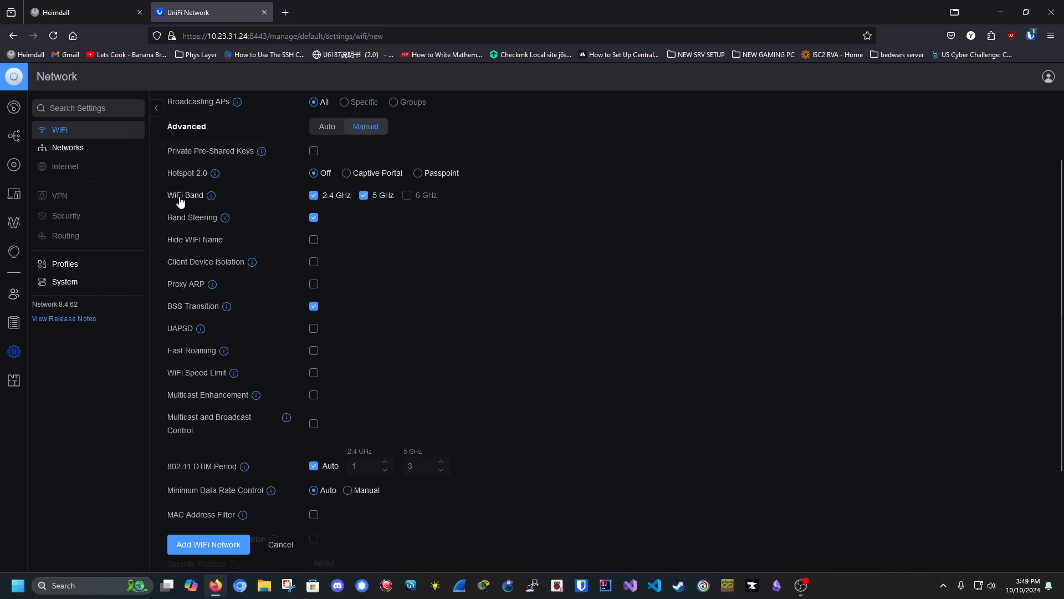
scroll(496, 231, up, 2)
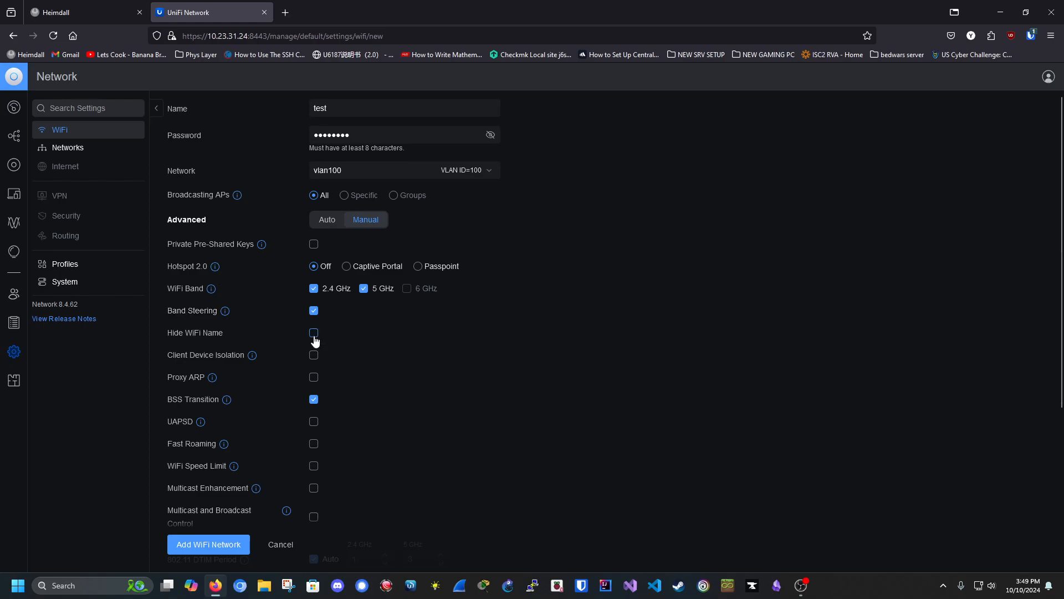
scroll(194, 358, down, 1)
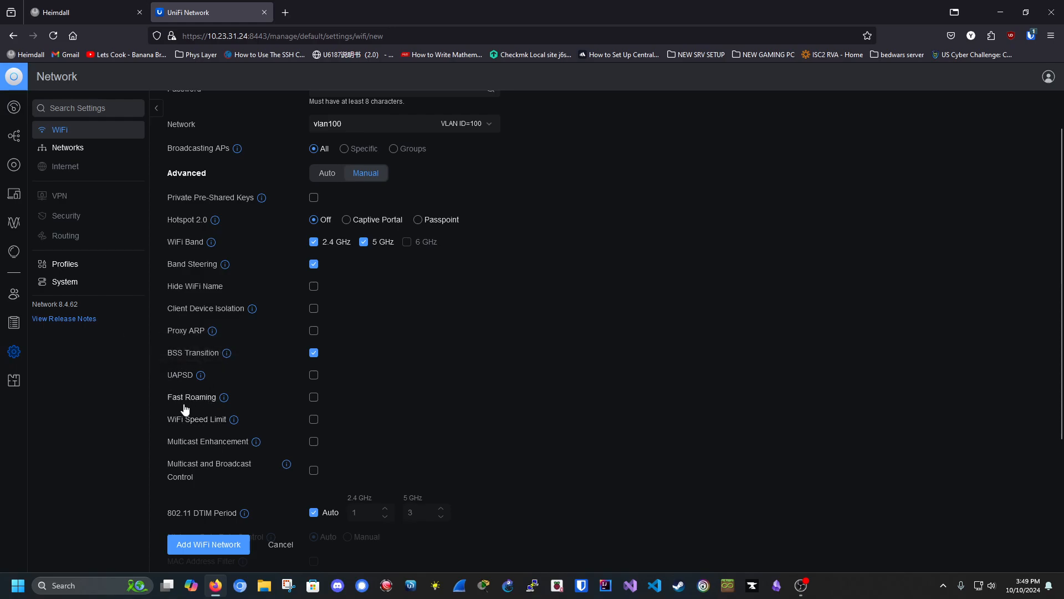
scroll(181, 394, down, 2)
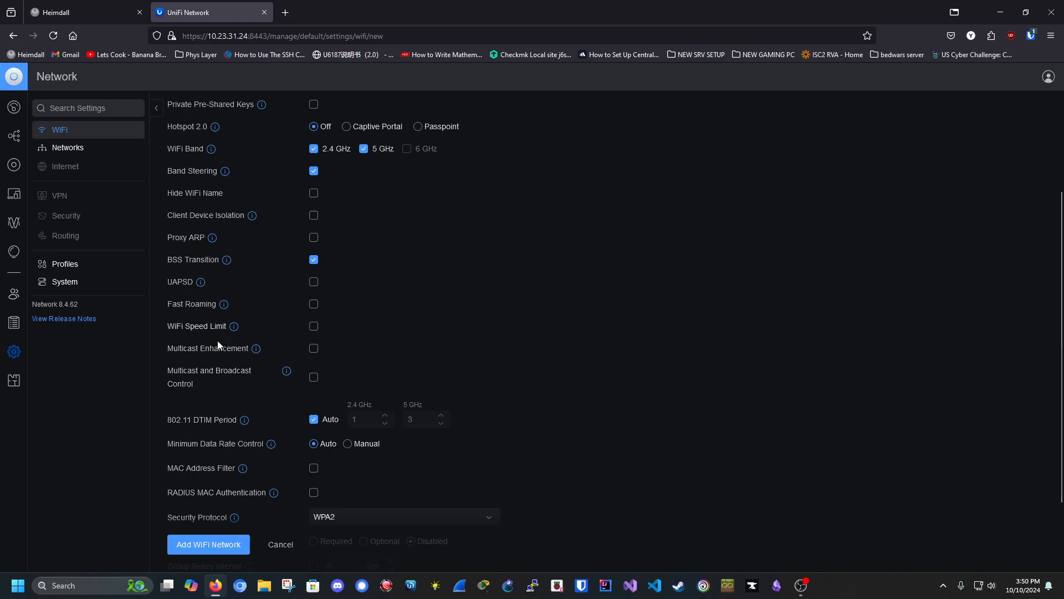
scroll(218, 342, down, 1)
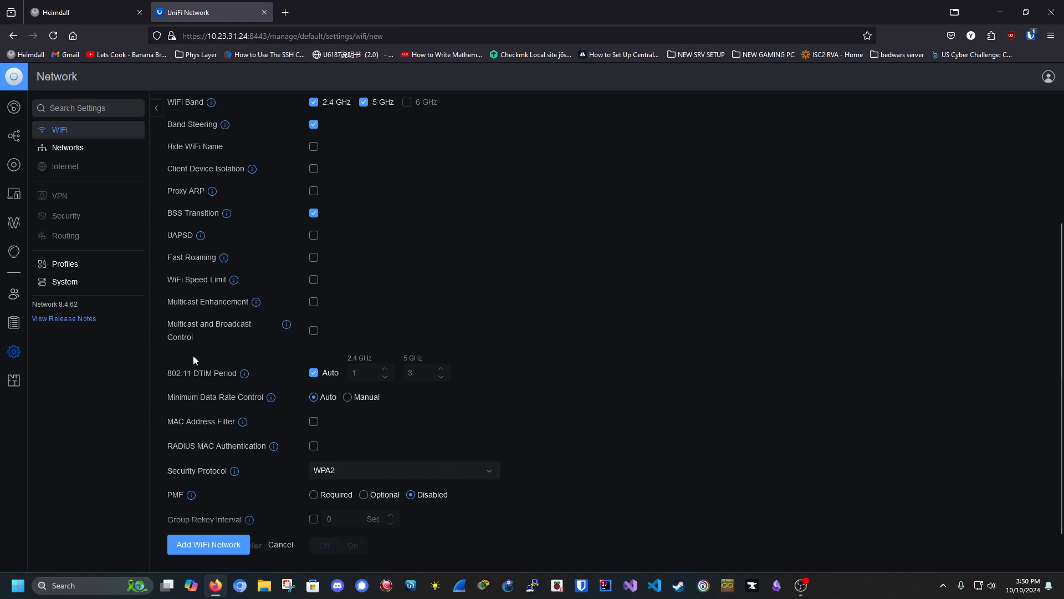
scroll(288, 311, up, 3)
scroll(402, 317, down, 2)
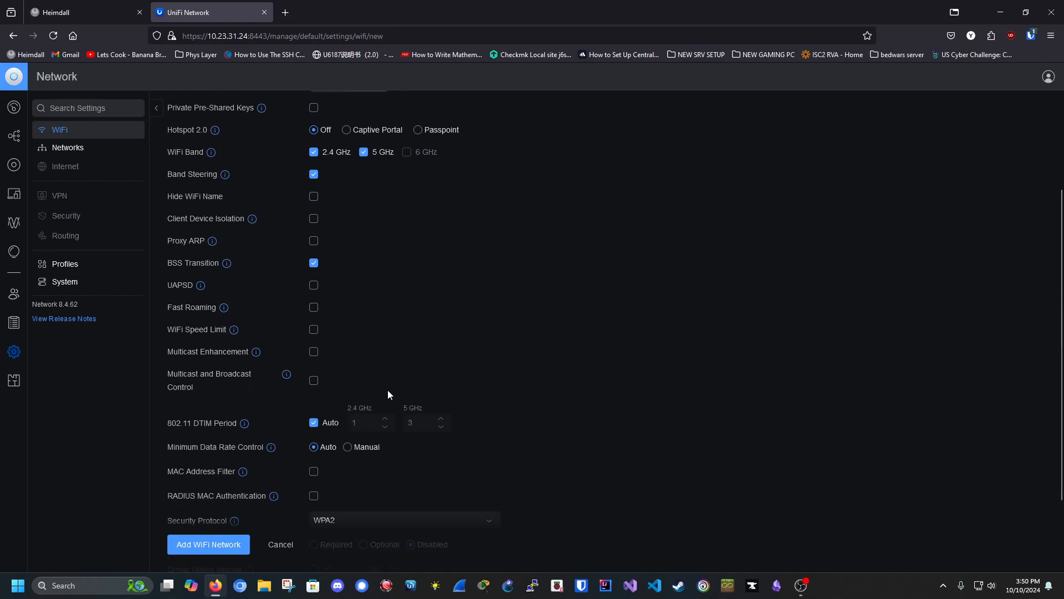
scroll(387, 395, down, 2)
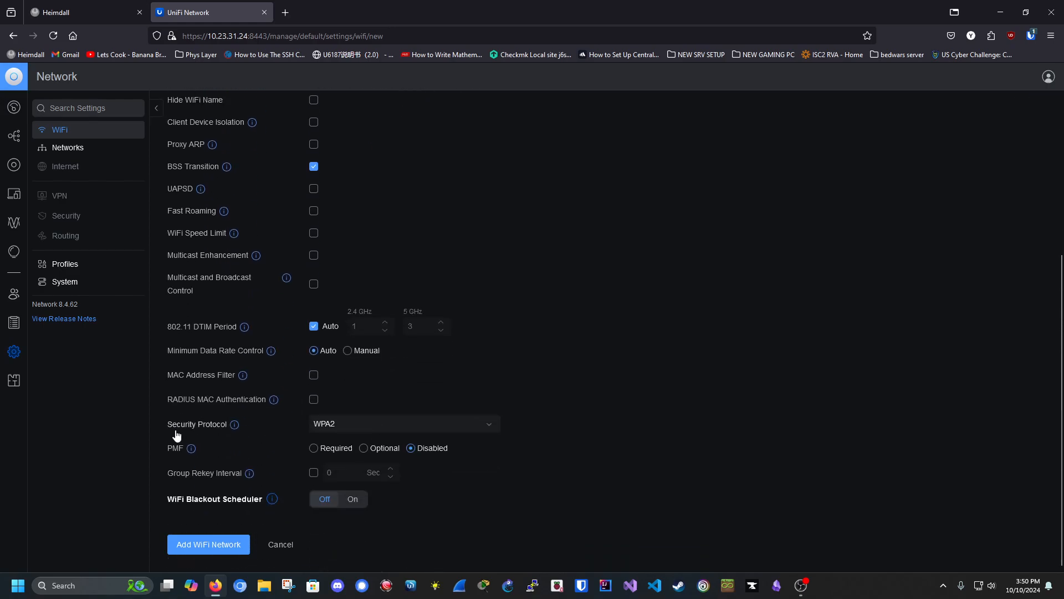
click(326, 431)
Step: Set the security protocol to WPA3 and review its PMF warning
scroll(344, 500, down, 1)
scroll(345, 501, down, 1)
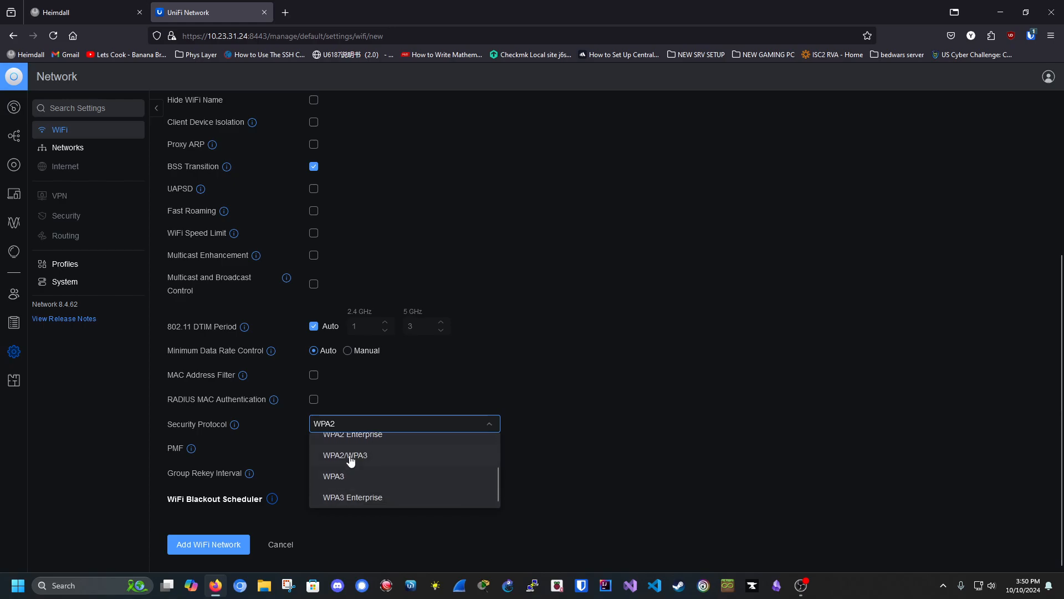
click(346, 476)
scroll(353, 438, down, 2)
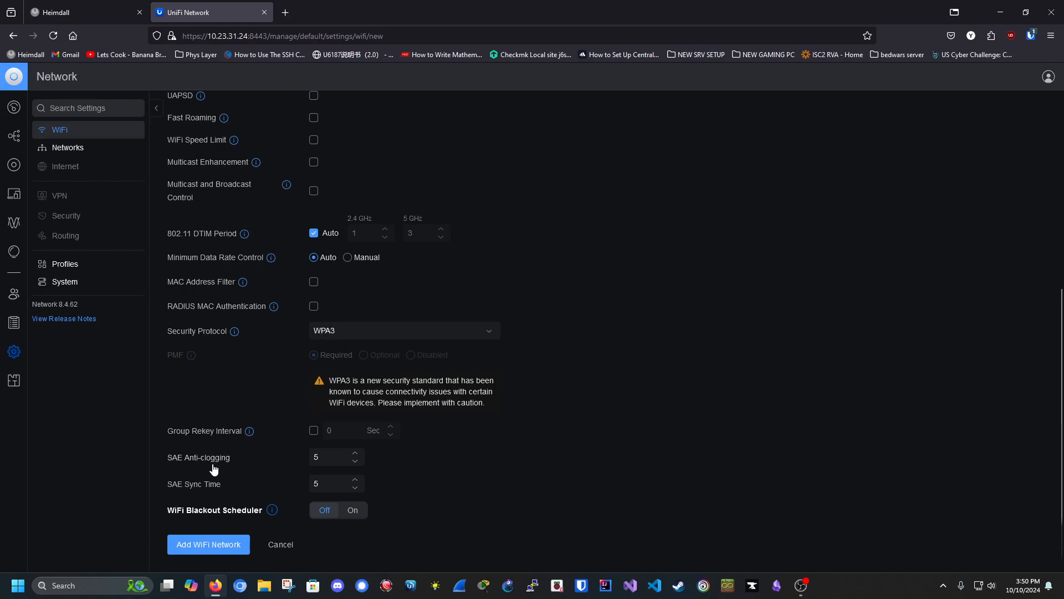
scroll(214, 468, down, 1)
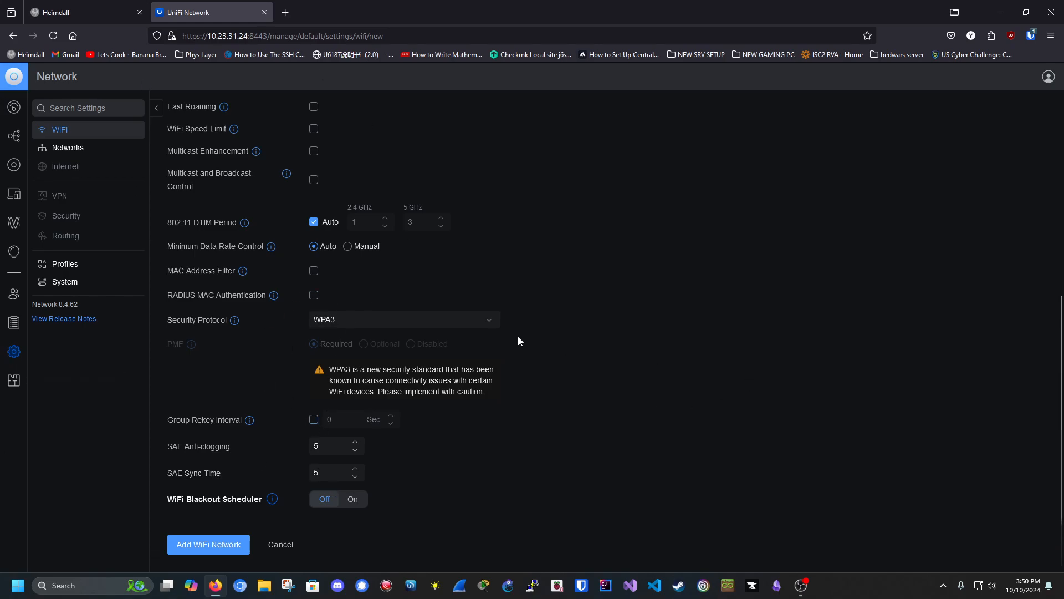
Step: Try WPA2, then mixed WPA2/WPA3 security, and cancel the unsaved test network
click(492, 318)
scroll(456, 353, up, 1)
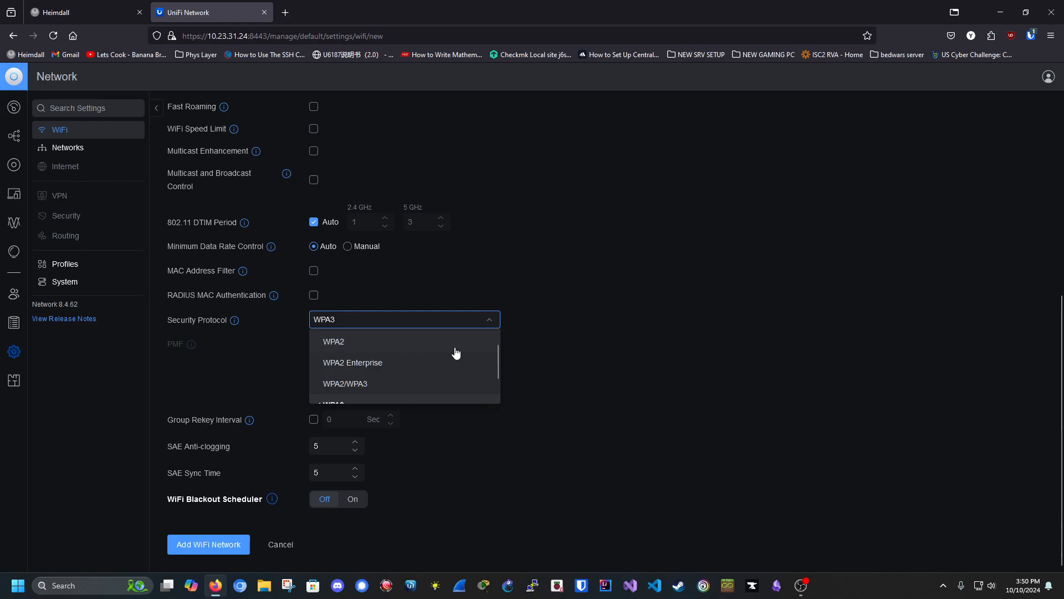
scroll(455, 353, up, 1)
click(423, 360)
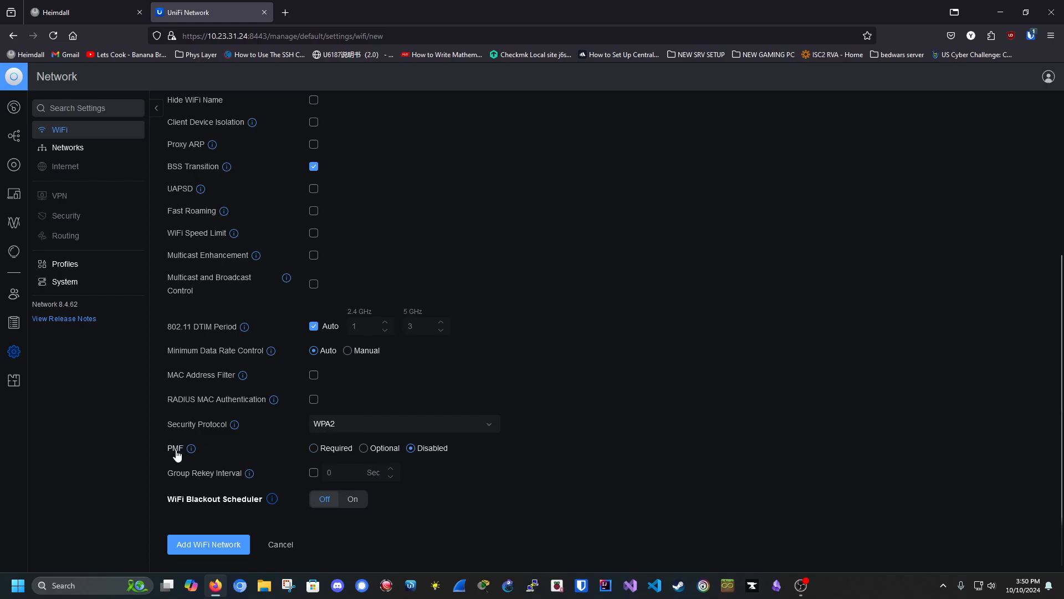
click(367, 427)
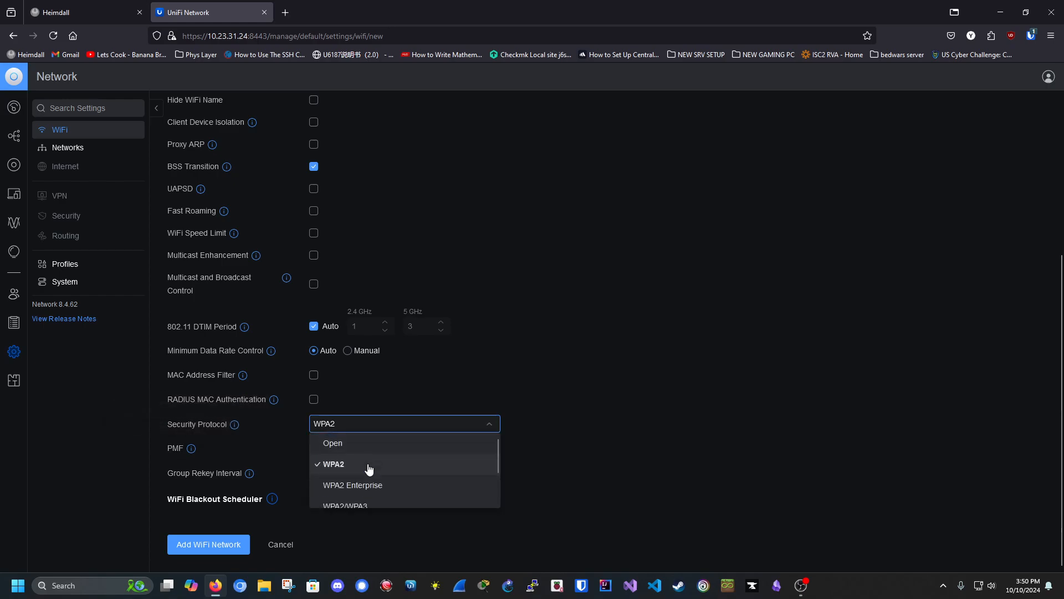
scroll(364, 485, down, 2)
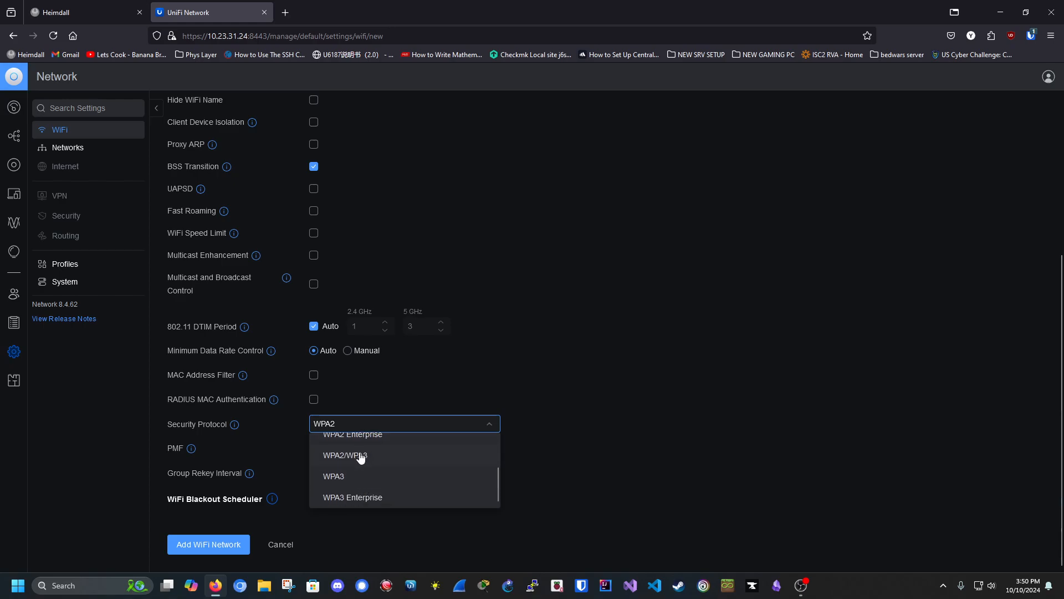
click(361, 457)
scroll(381, 446, down, 2)
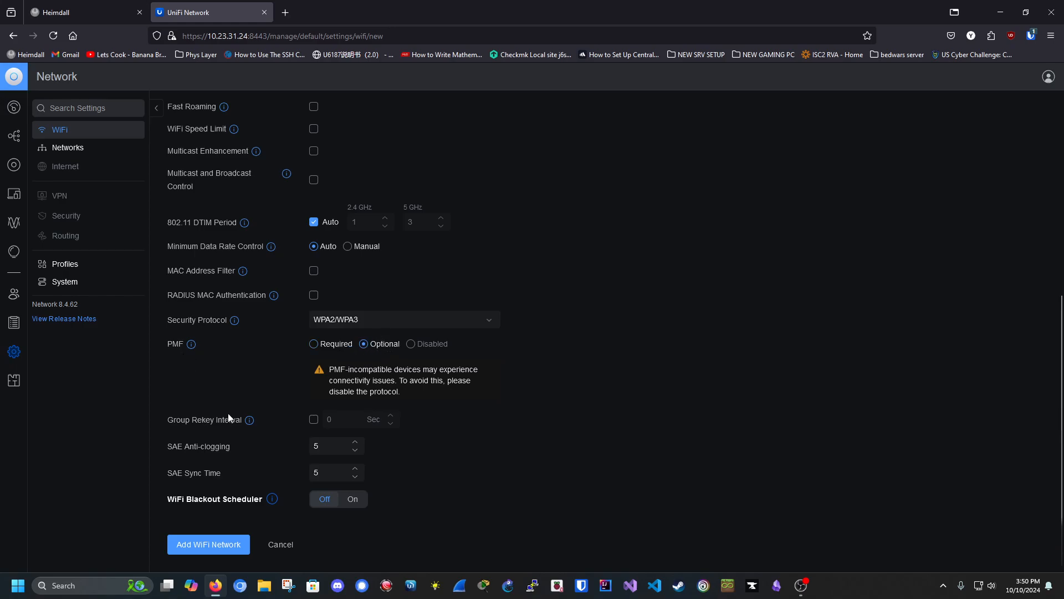
click(282, 546)
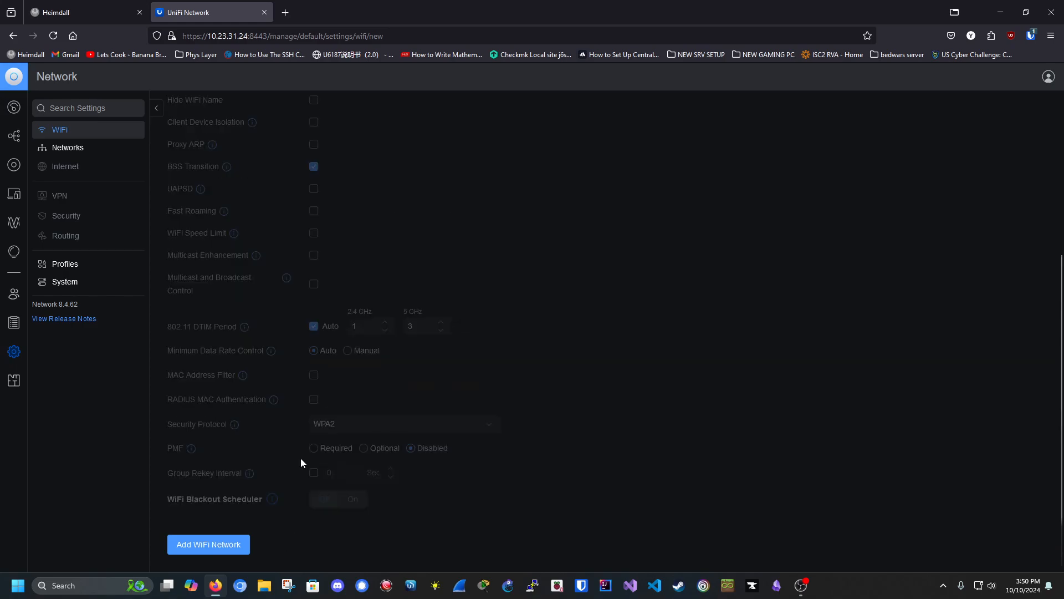
Step: Return to the WiFi overview, then browse the Networks list
click(98, 134)
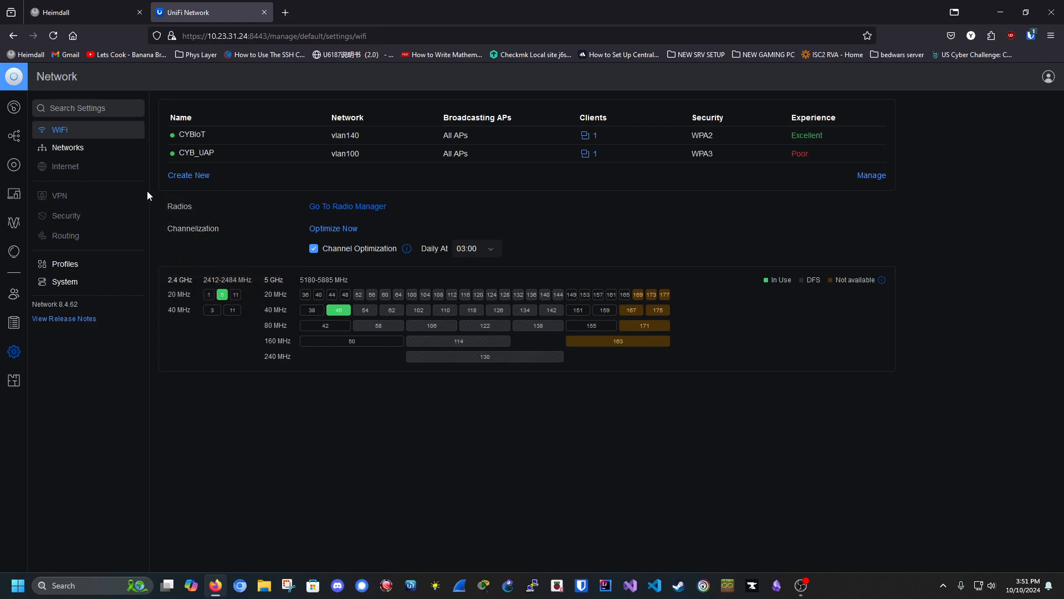
click(64, 147)
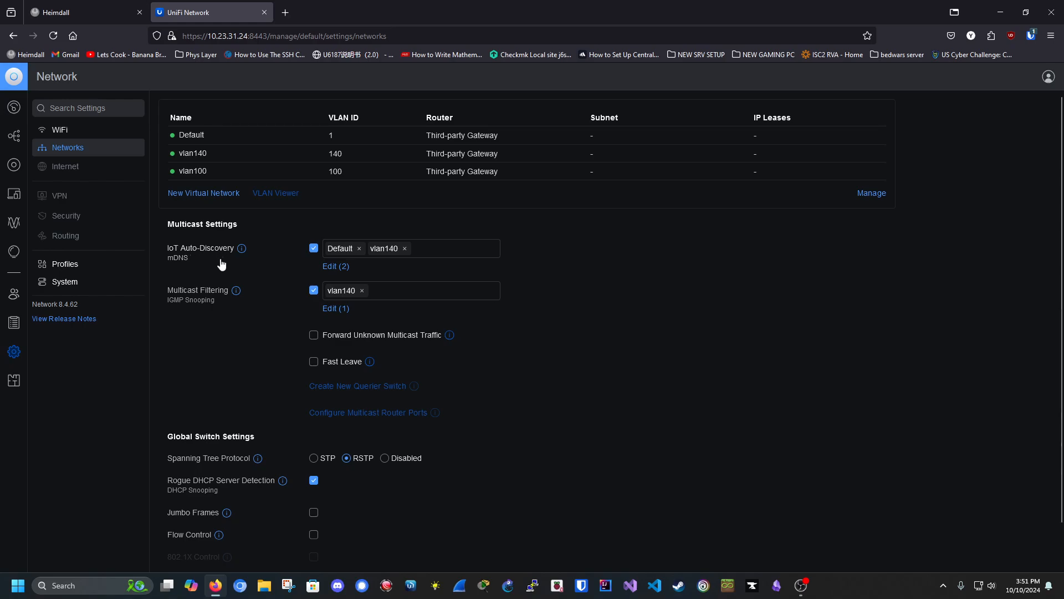
scroll(247, 289, down, 2)
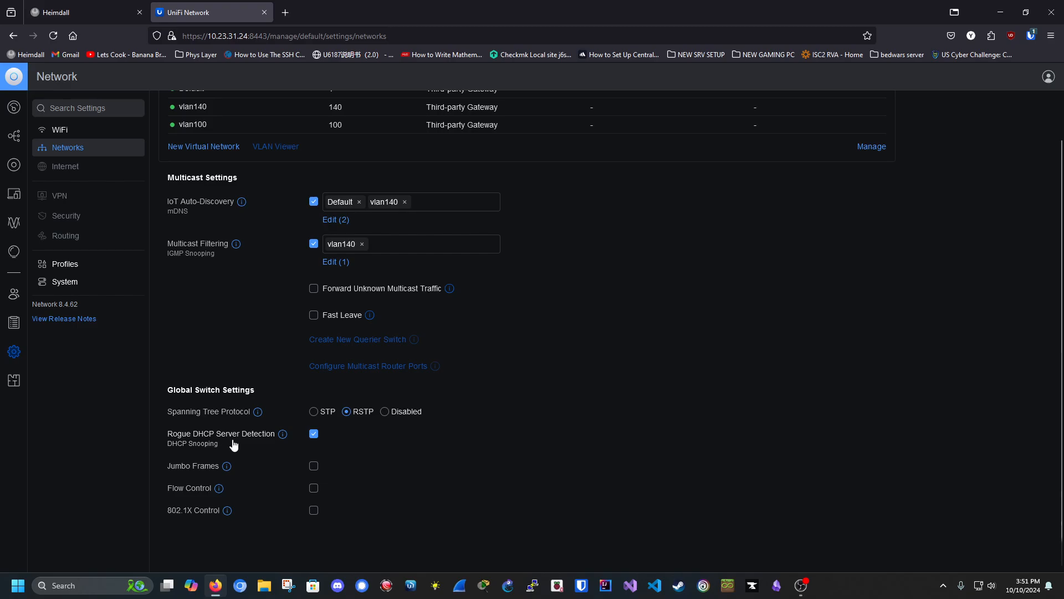
scroll(215, 471, up, 2)
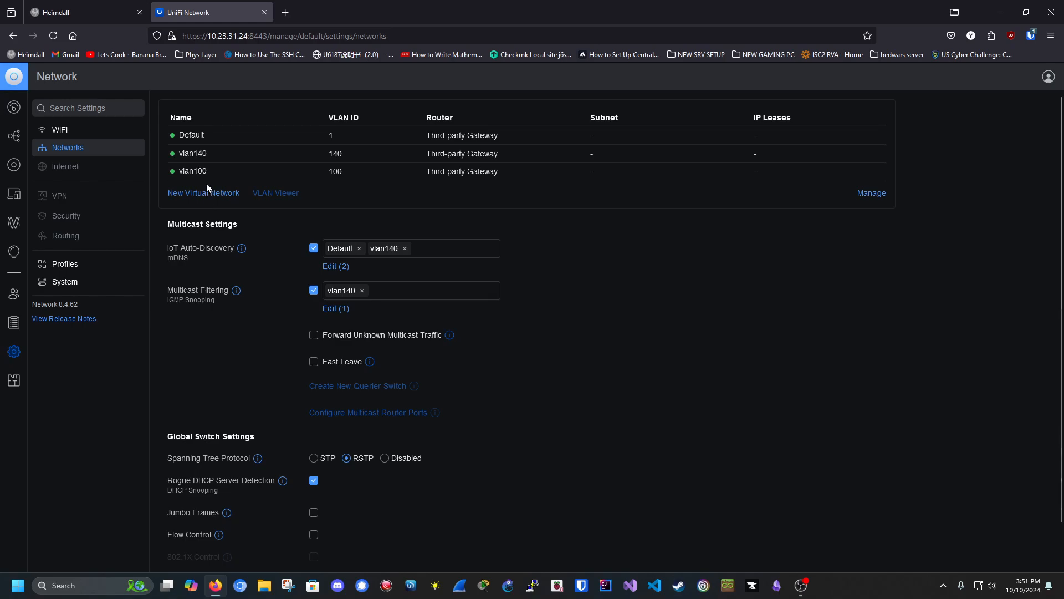
Step: Inspect vlan140's name and VLAN ID 140, then return to the Networks list
click(206, 154)
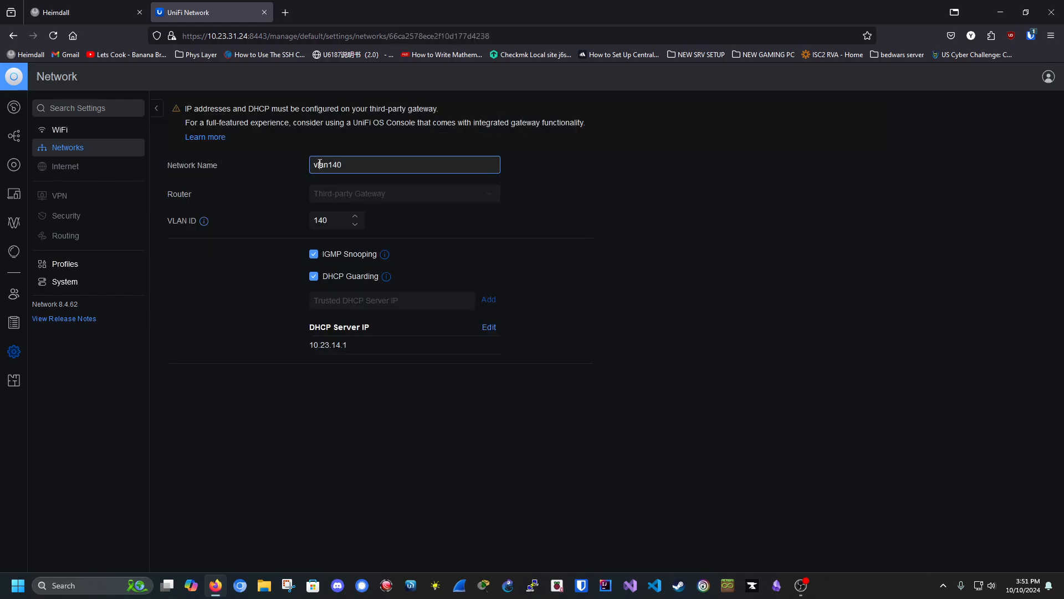
drag(314, 164, 352, 169)
click(350, 167)
drag(315, 226, 337, 223)
click(337, 222)
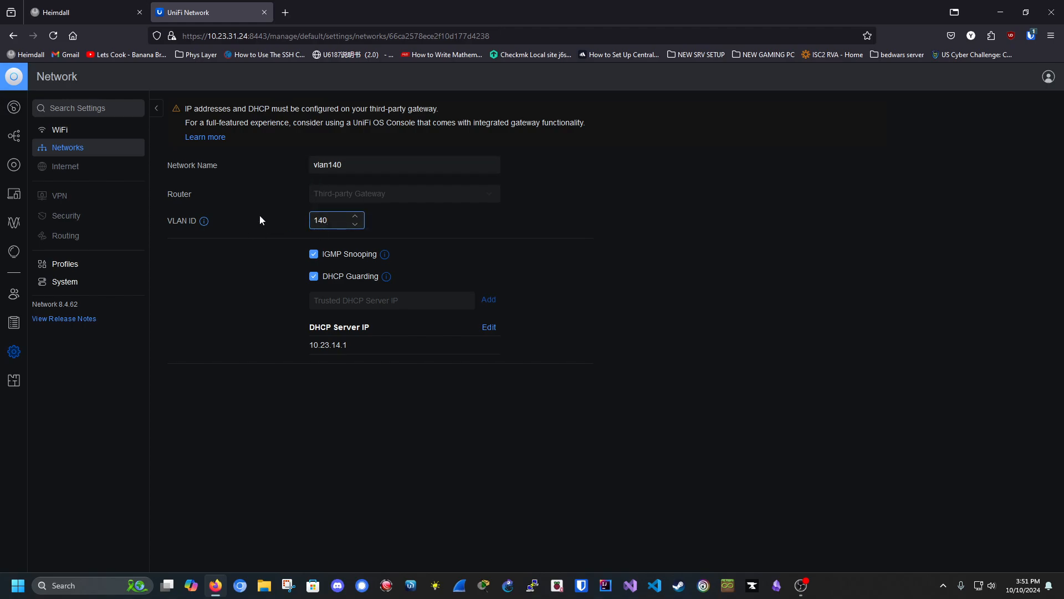
drag(335, 222, 312, 222)
click(333, 222)
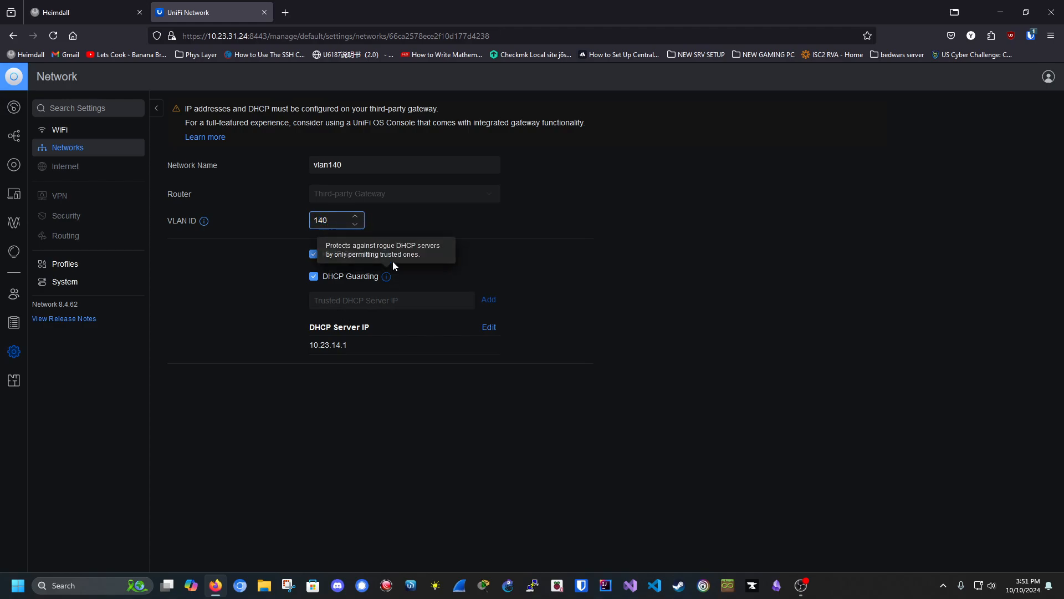
mouse_move(343, 353)
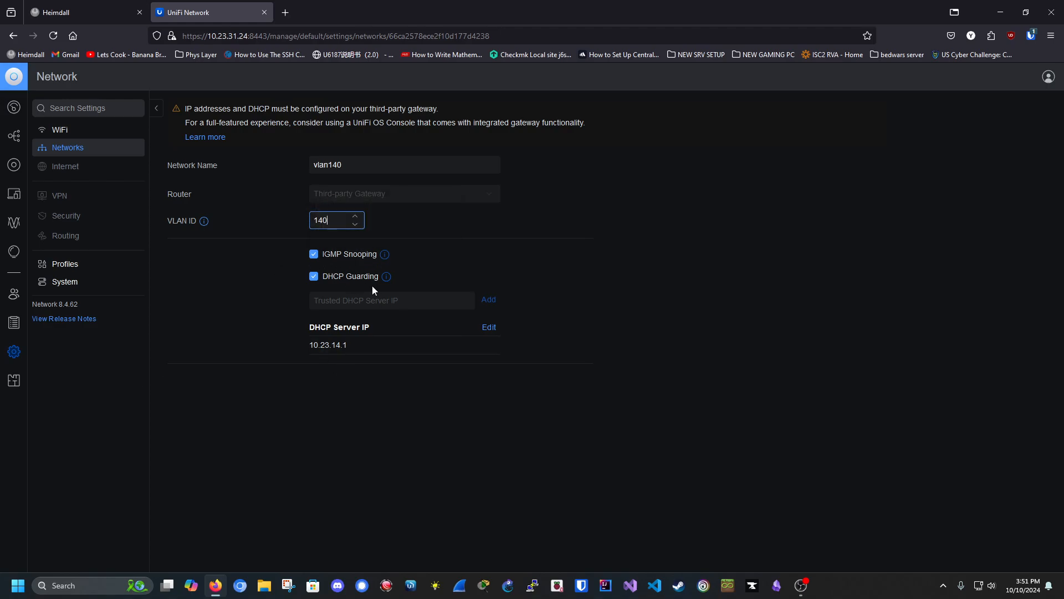
click(68, 147)
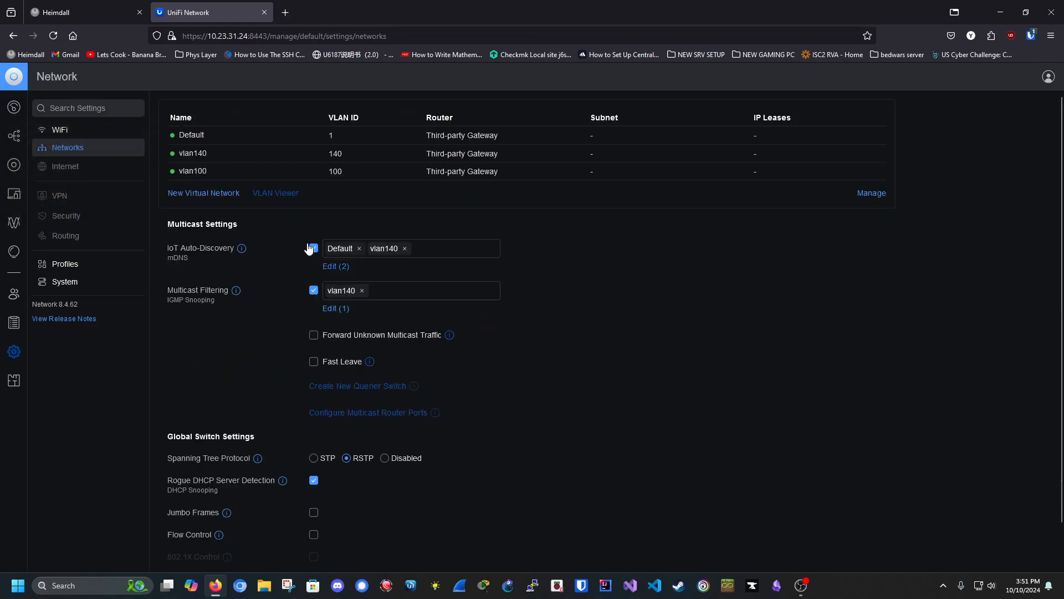
click(224, 193)
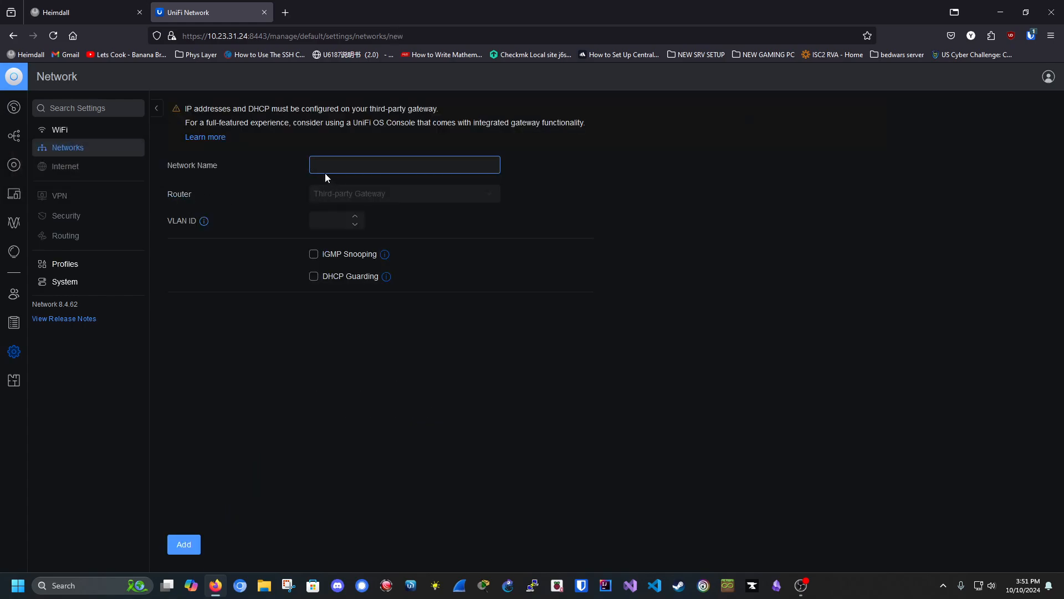
click(333, 202)
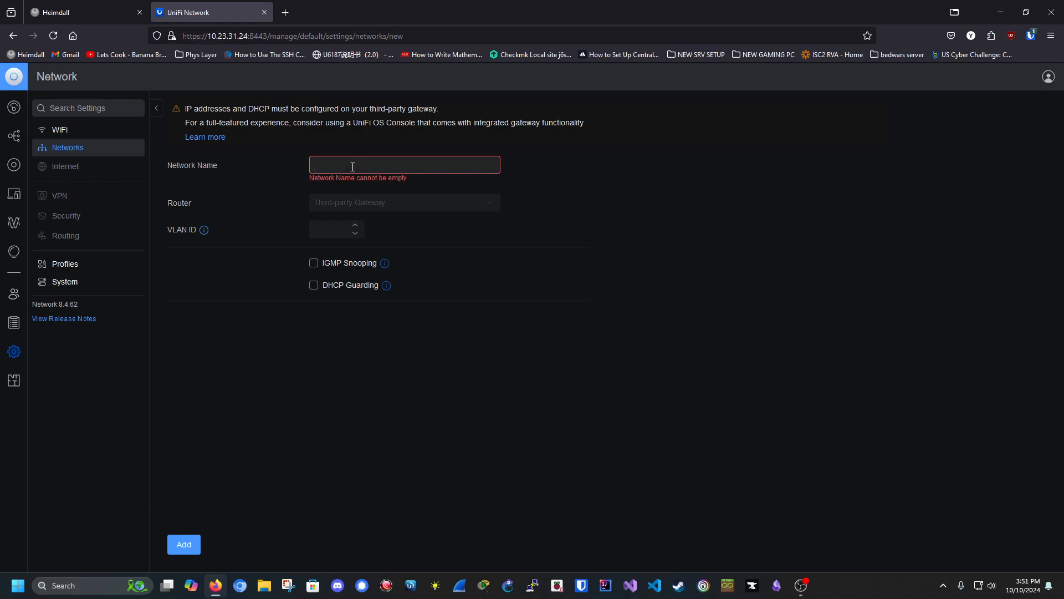
click(336, 164)
click(333, 231)
click(330, 289)
click(344, 301)
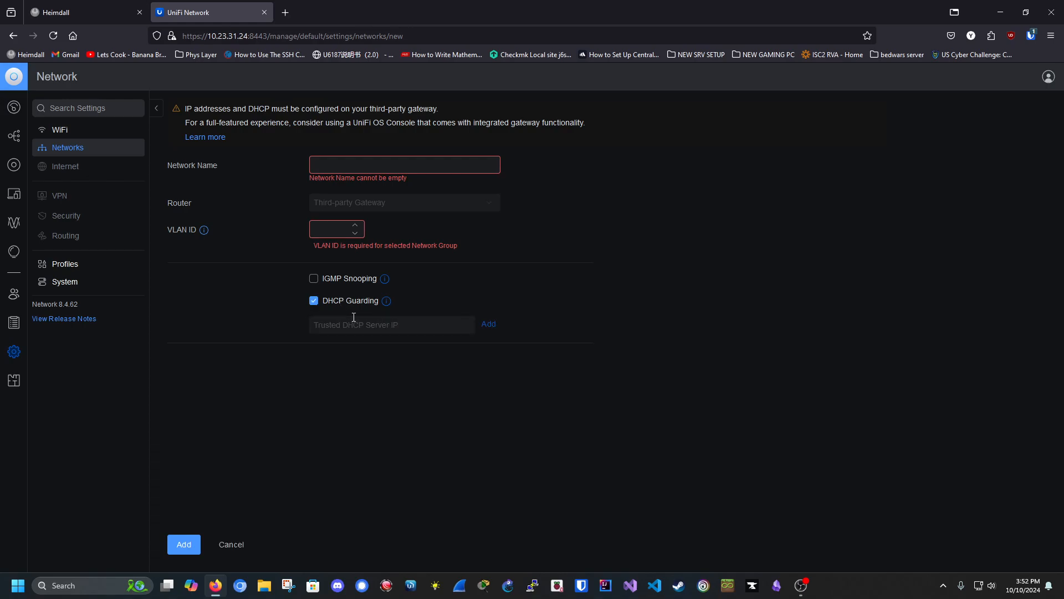
click(375, 326)
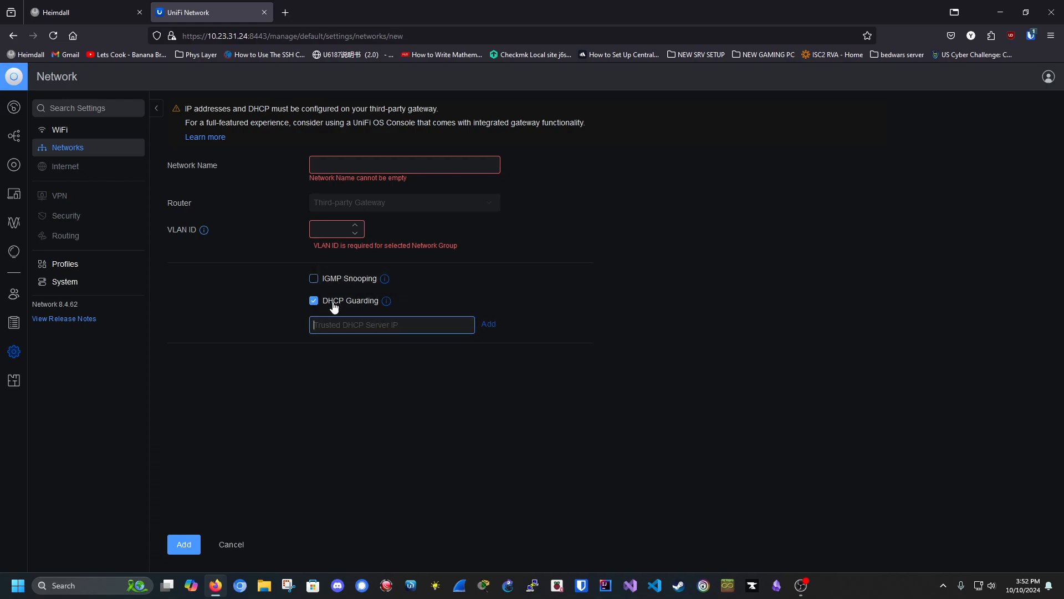
click(244, 545)
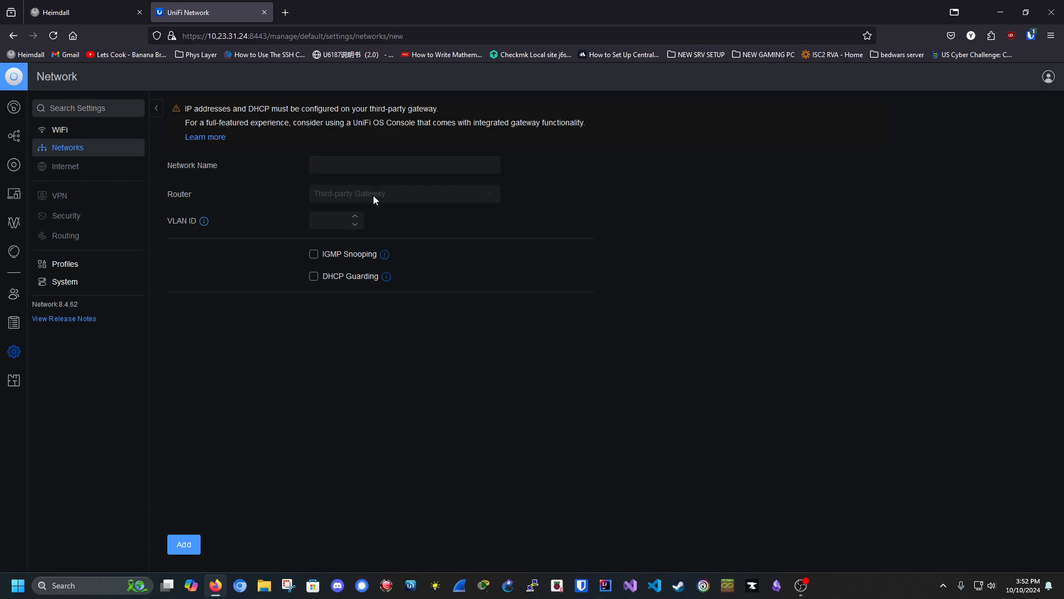
Step: Step through the Ethernet, WiFi Speed Limit, RADIUS and IP Groups profiles, then show System settings
click(70, 264)
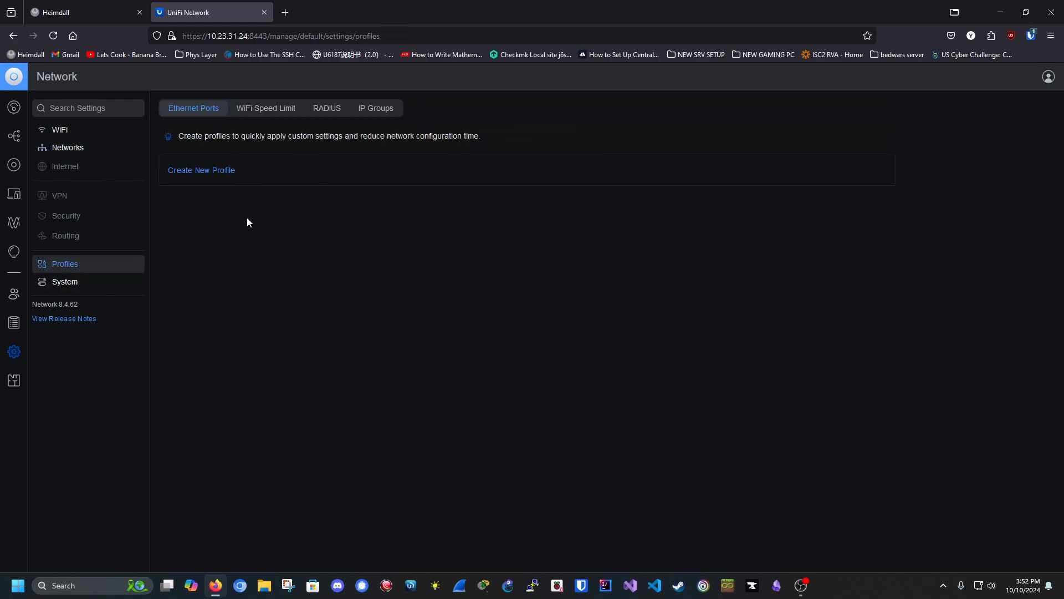
click(273, 116)
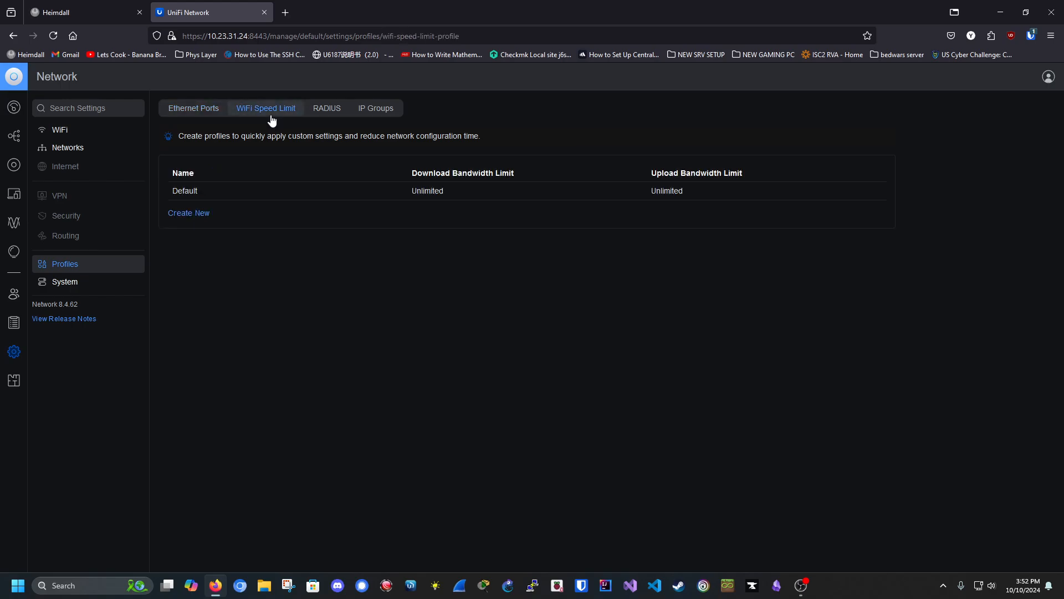
click(326, 108)
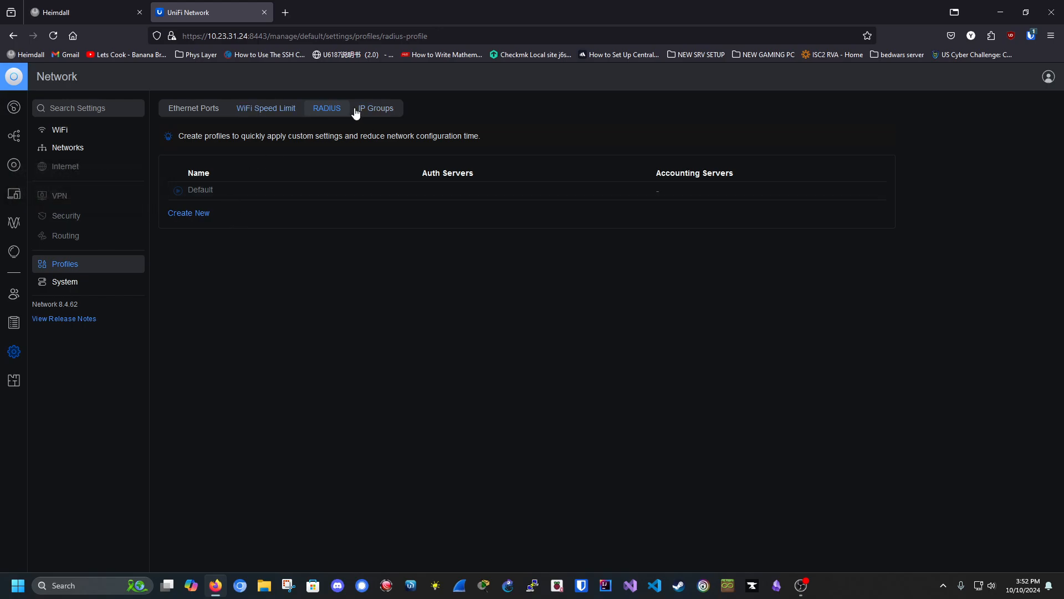
click(382, 111)
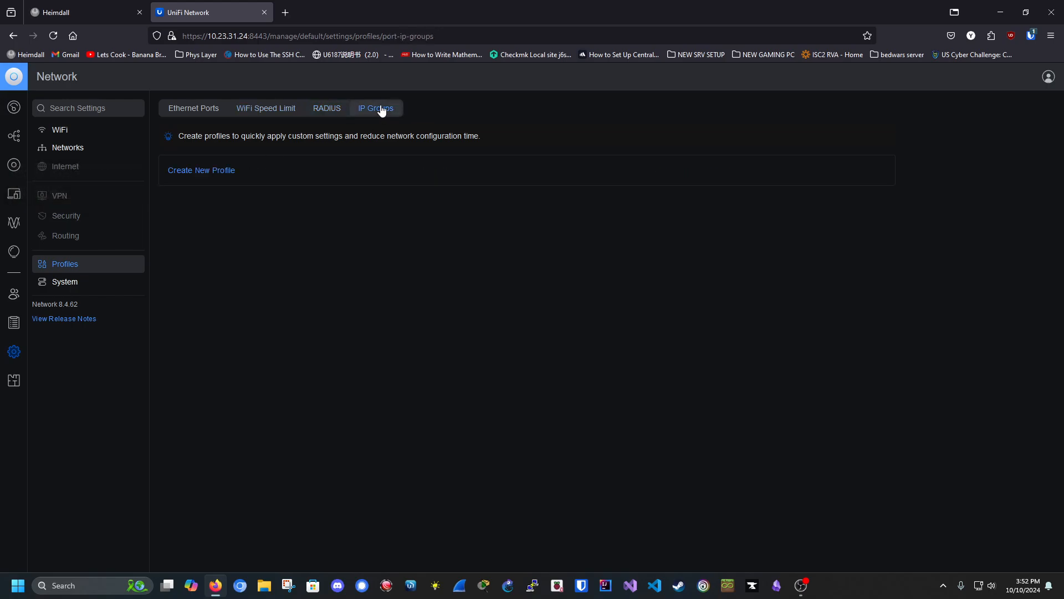
click(63, 280)
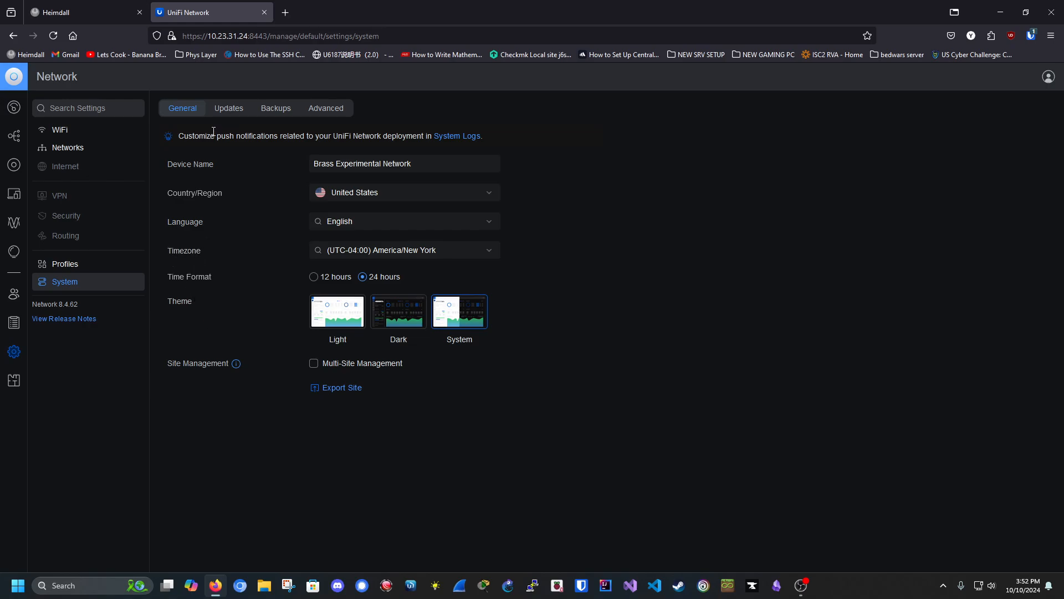
Step: Check the Updates settings, then the Backups settings with monthly Auto Backup enabled
click(224, 113)
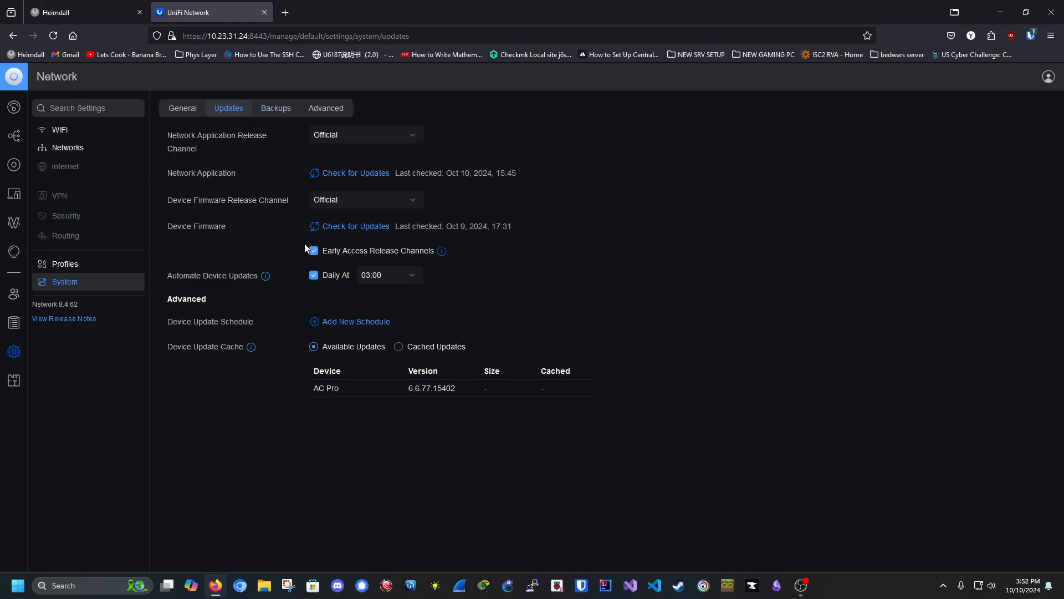
mouse_move(327, 390)
click(276, 109)
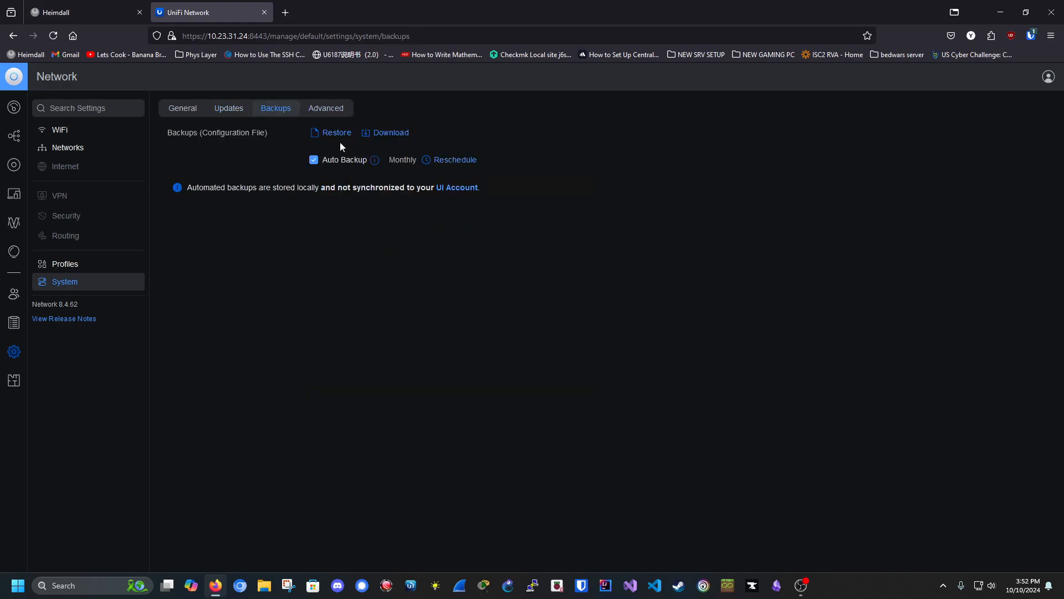
Step: Save the backup network_backup_10.10.2024_15-52_v8.4.62.unf to Downloads, then view Advanced settings
click(387, 134)
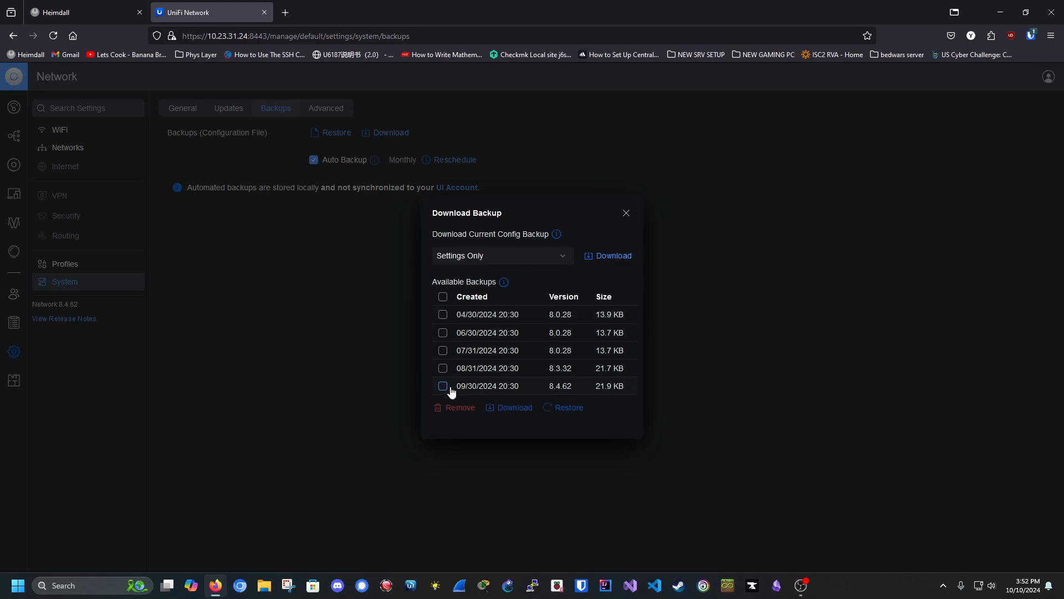
click(610, 256)
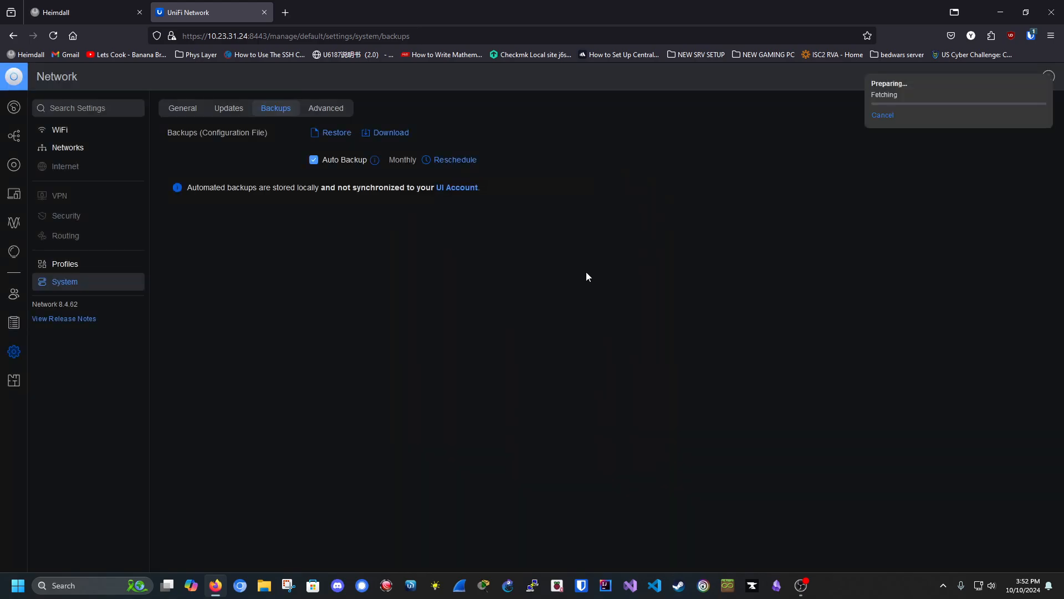
right_click(323, 218)
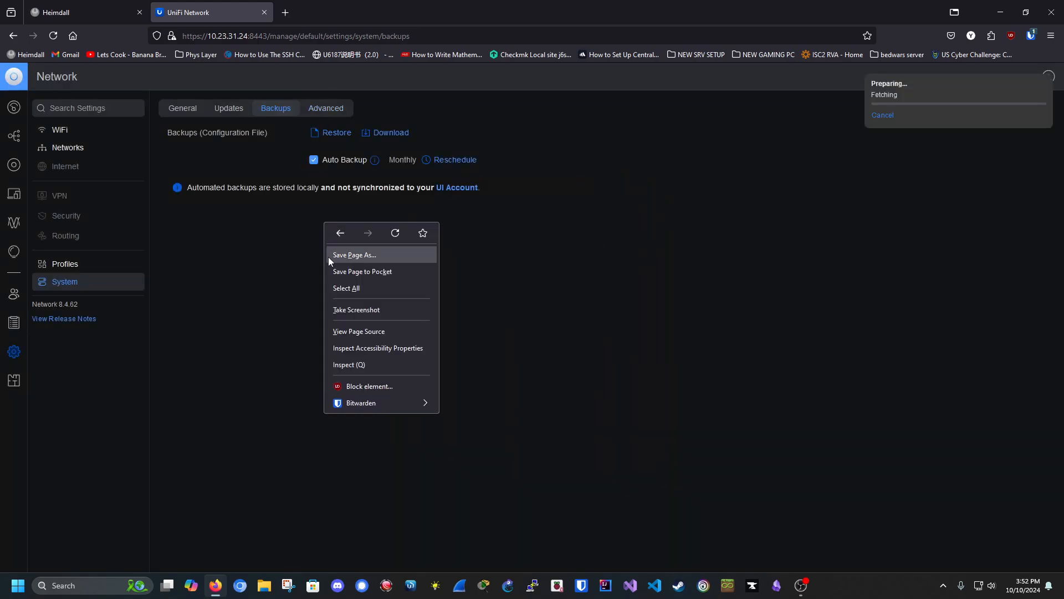
click(654, 286)
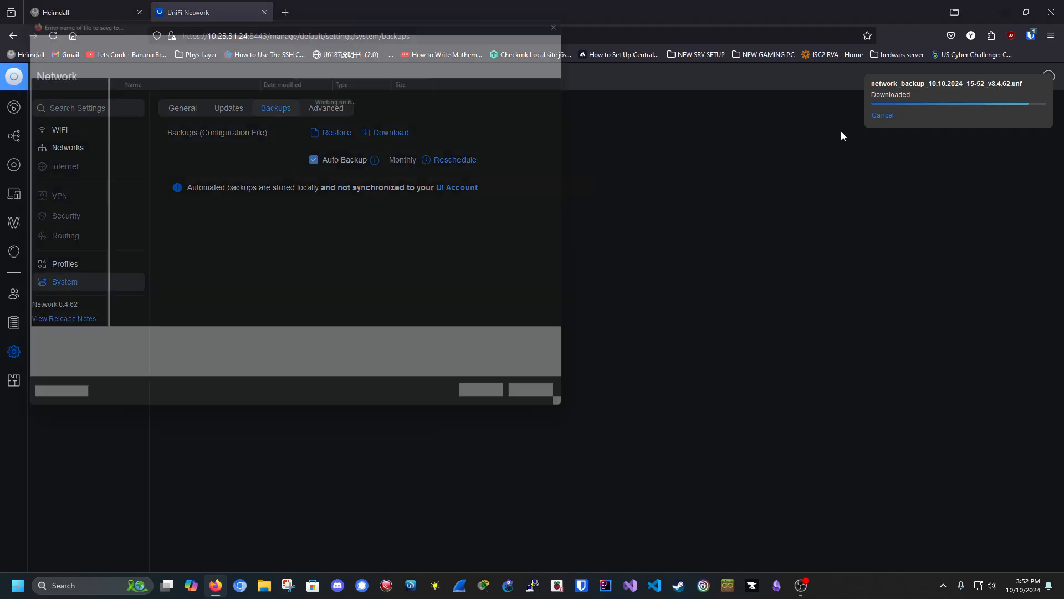
click(503, 411)
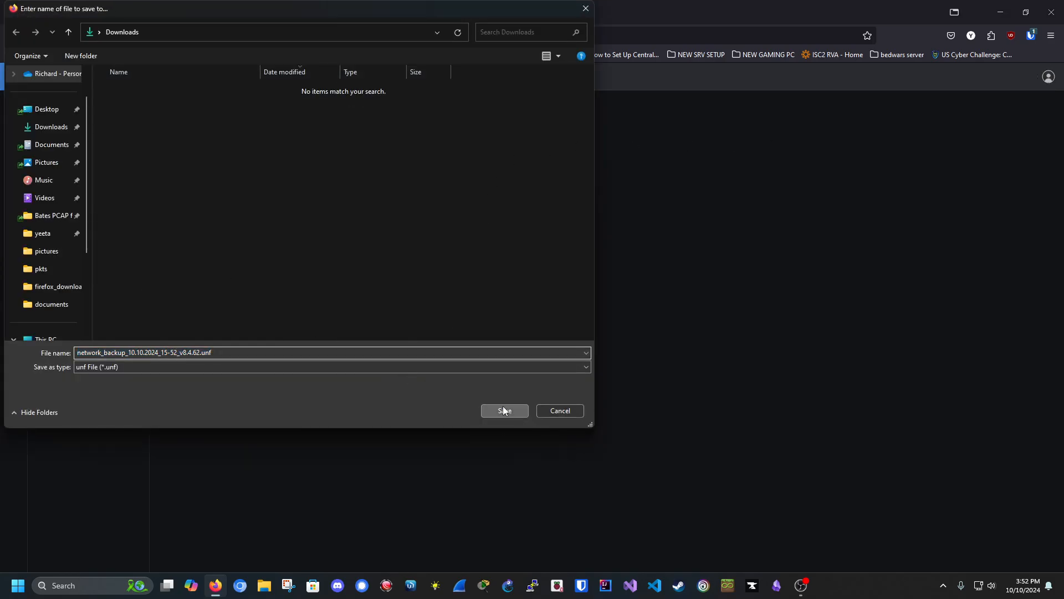
click(327, 109)
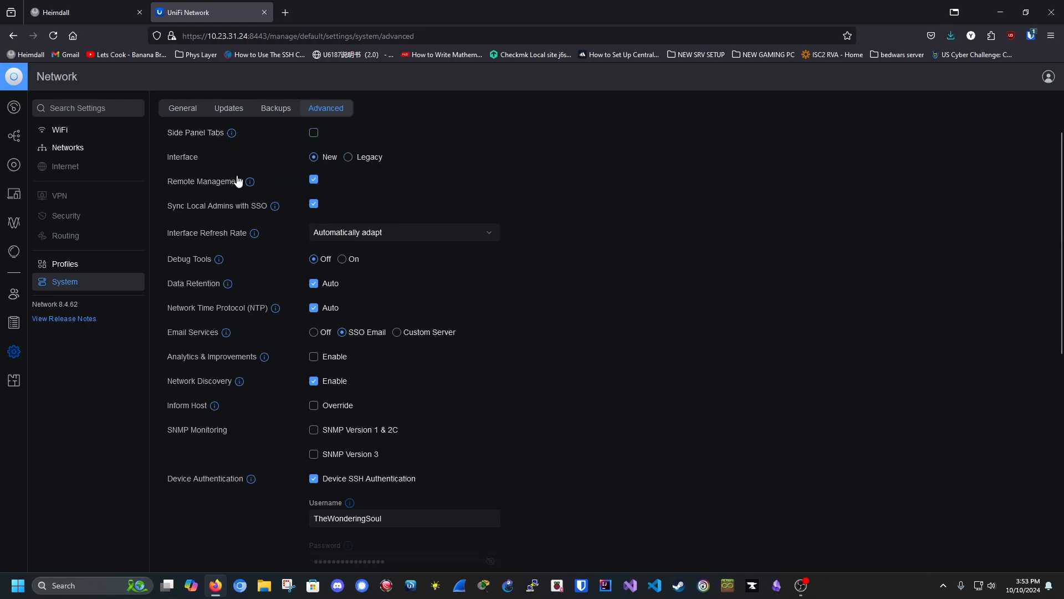
mouse_move(252, 182)
scroll(231, 274, down, 1)
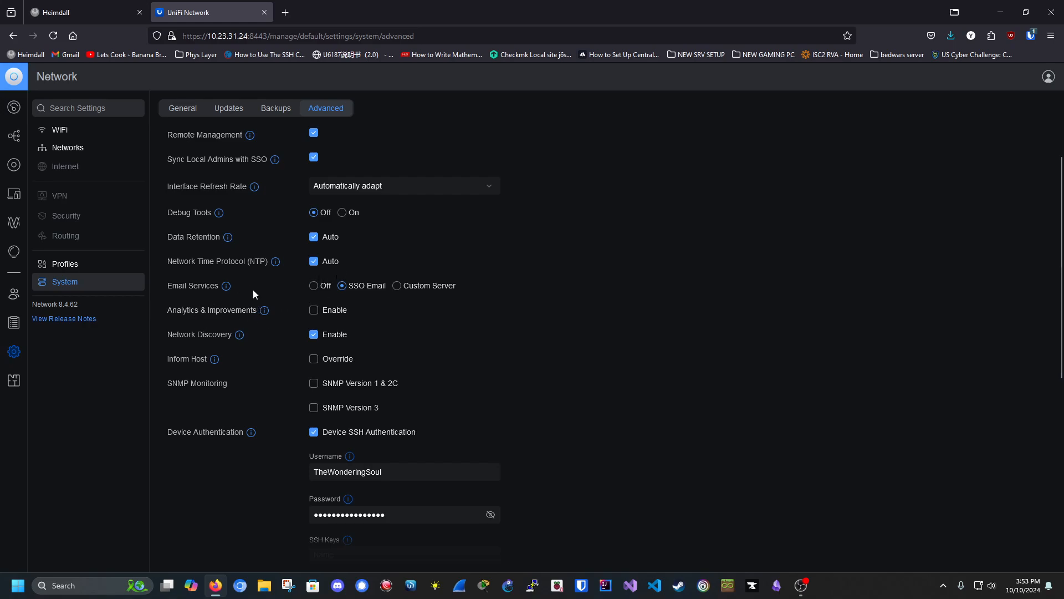
scroll(261, 289, down, 1)
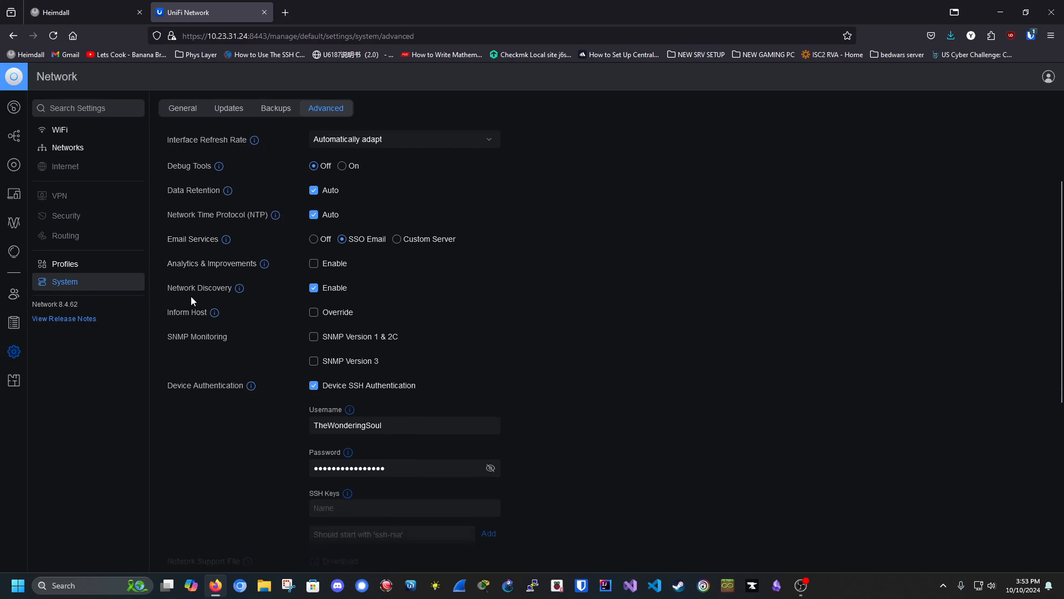
scroll(181, 360, down, 1)
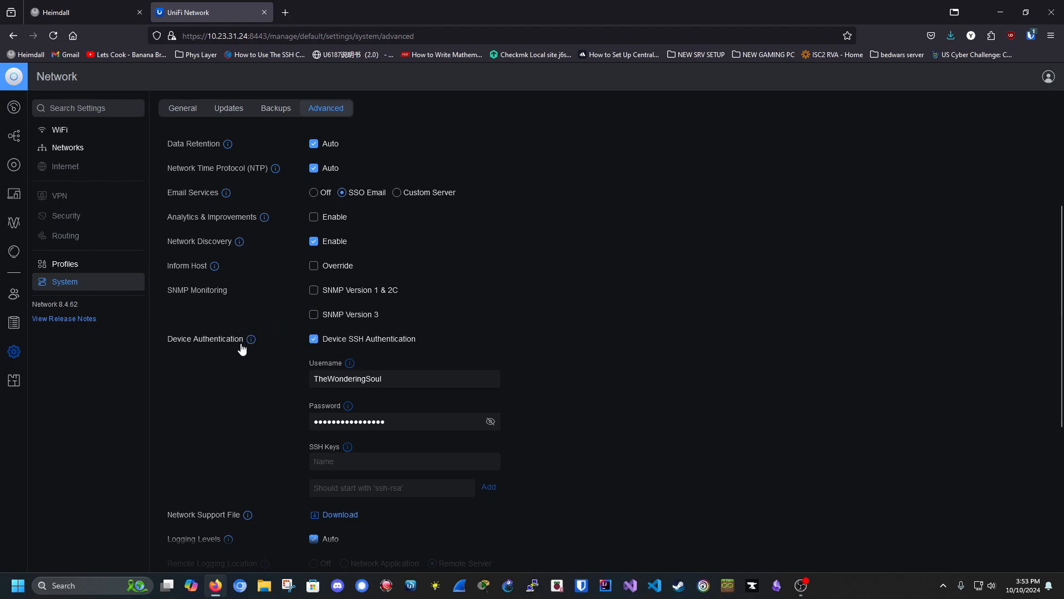
scroll(255, 354, down, 1)
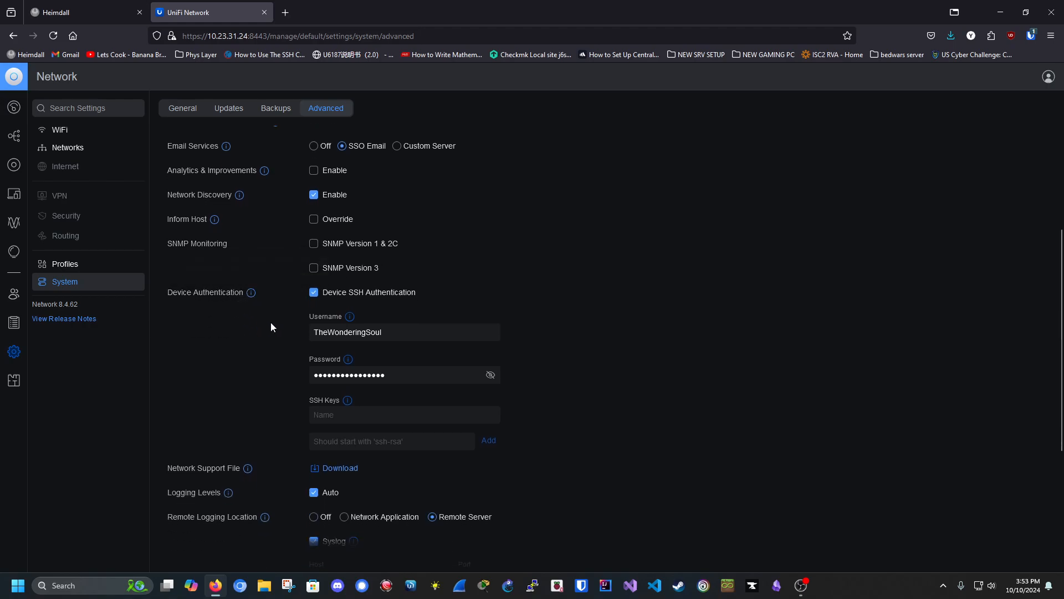
scroll(277, 344, down, 2)
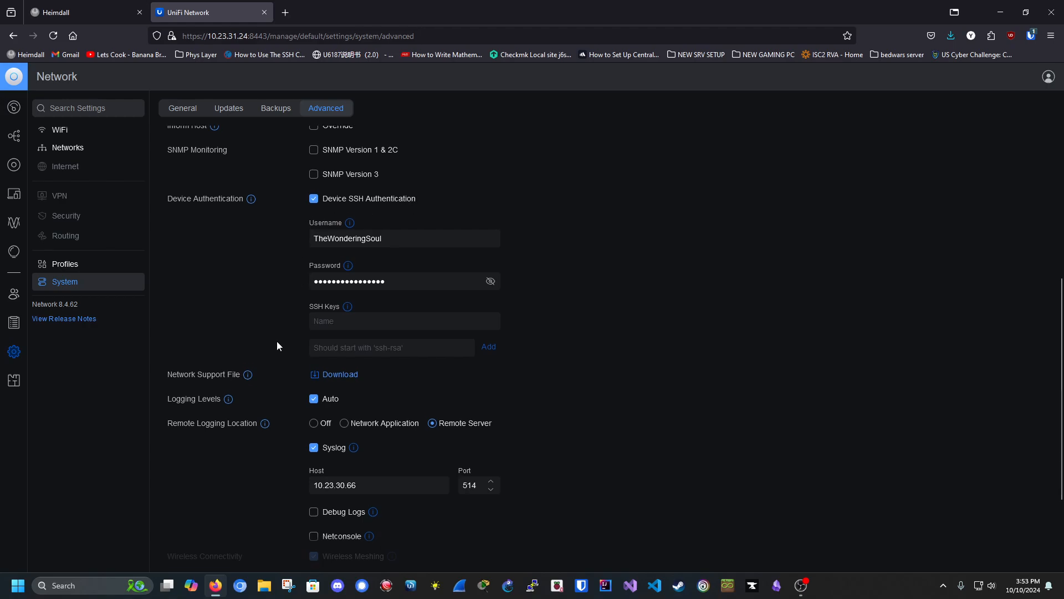
scroll(249, 321, down, 2)
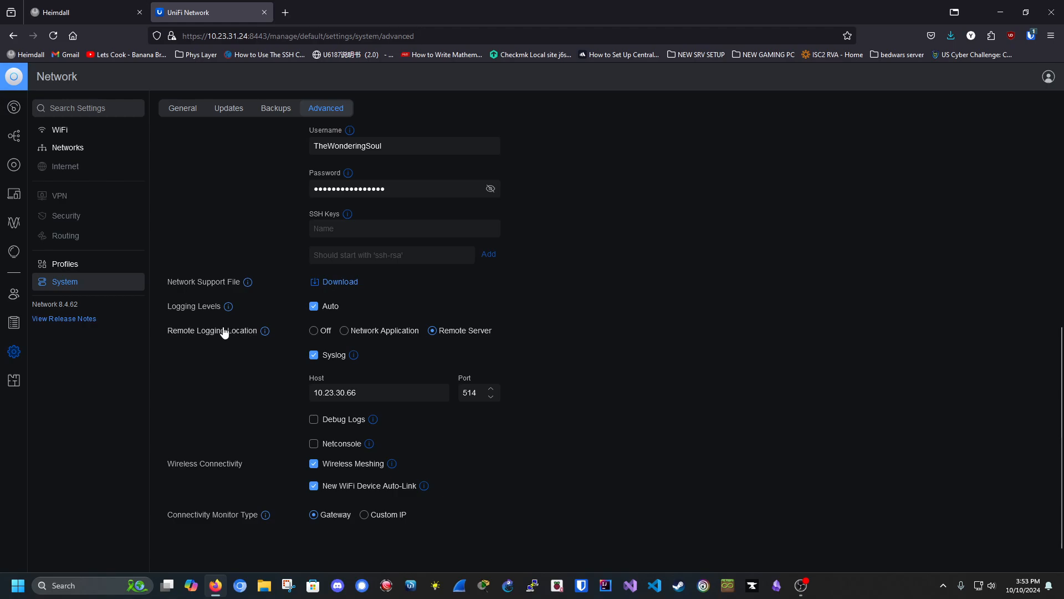
scroll(268, 384, down, 1)
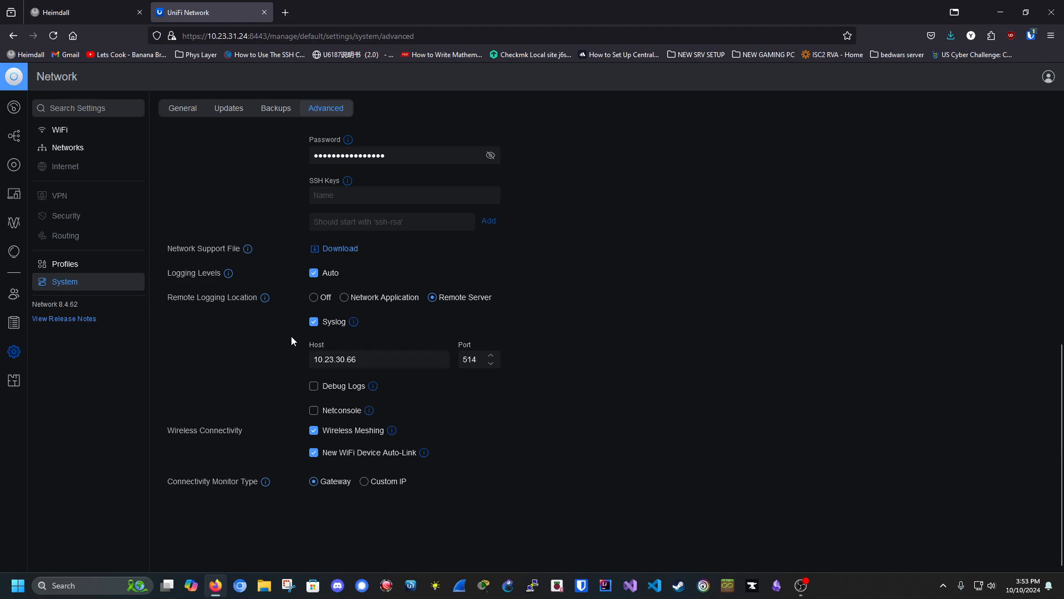
click(403, 361)
double_click(403, 361)
Step: Place the AC Pro access point near the centre of the Innerspace floor plan
click(17, 382)
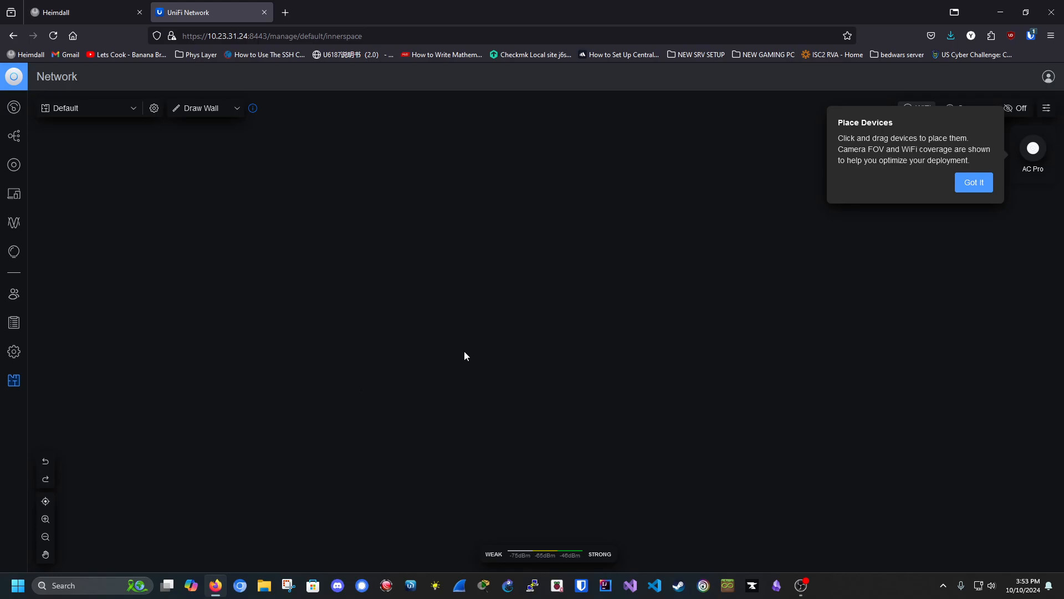
click(973, 185)
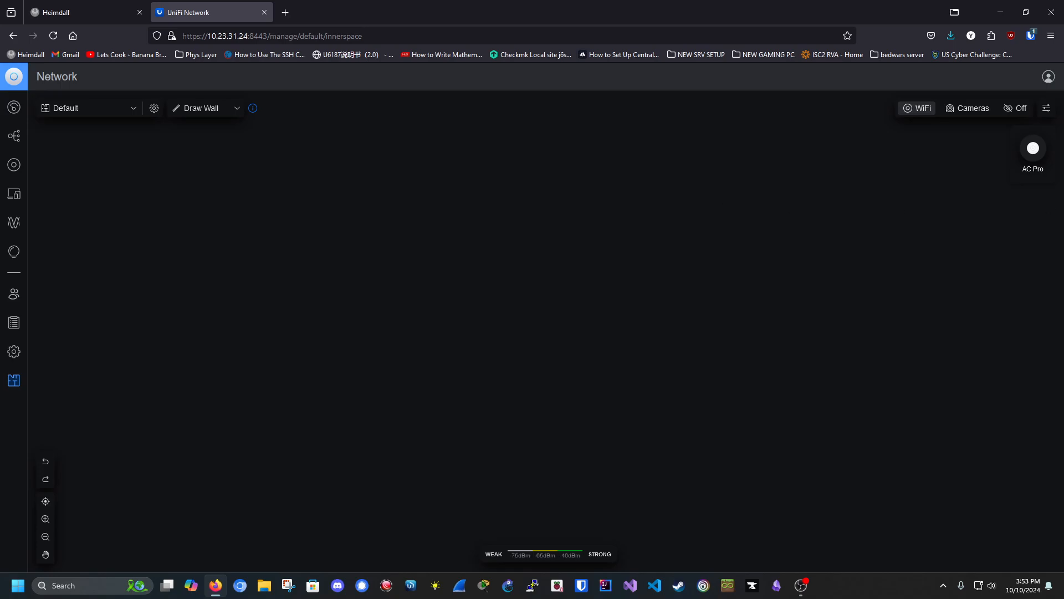
drag(1032, 148, 413, 341)
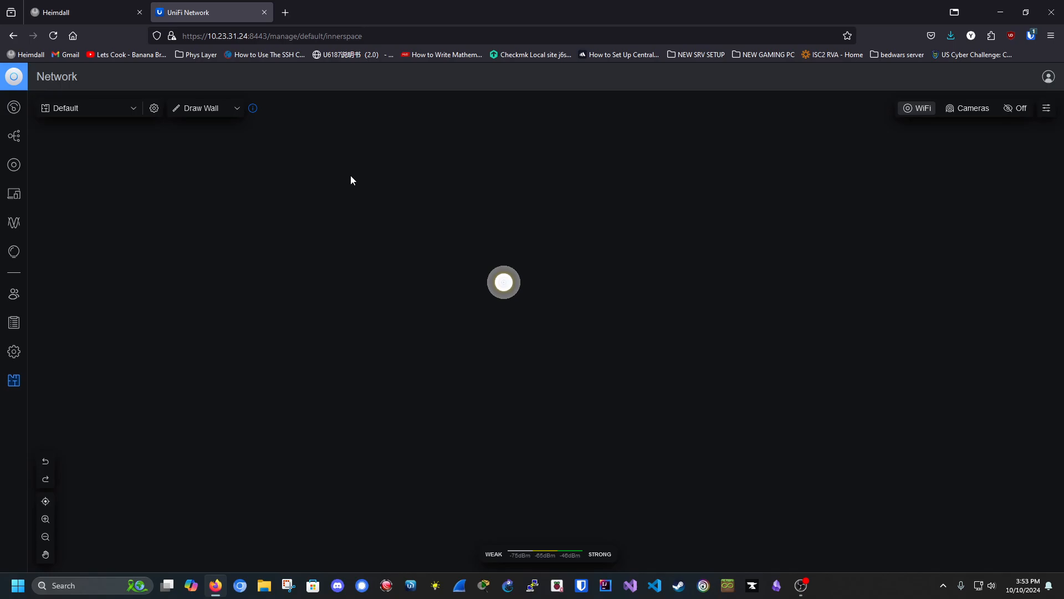
Step: Choose Concrete as the wall material for drawing
click(199, 107)
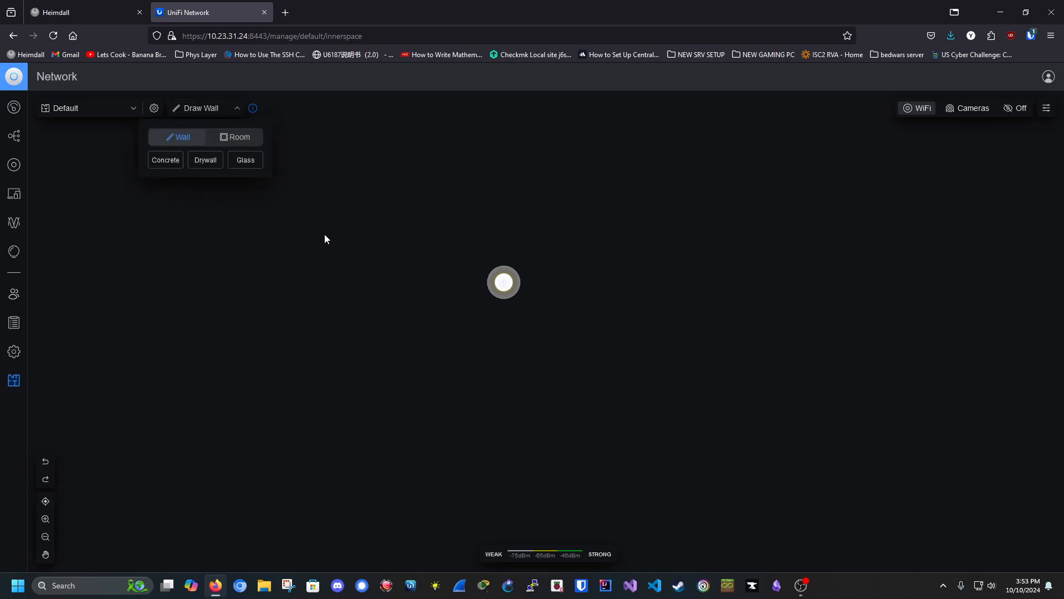
click(333, 244)
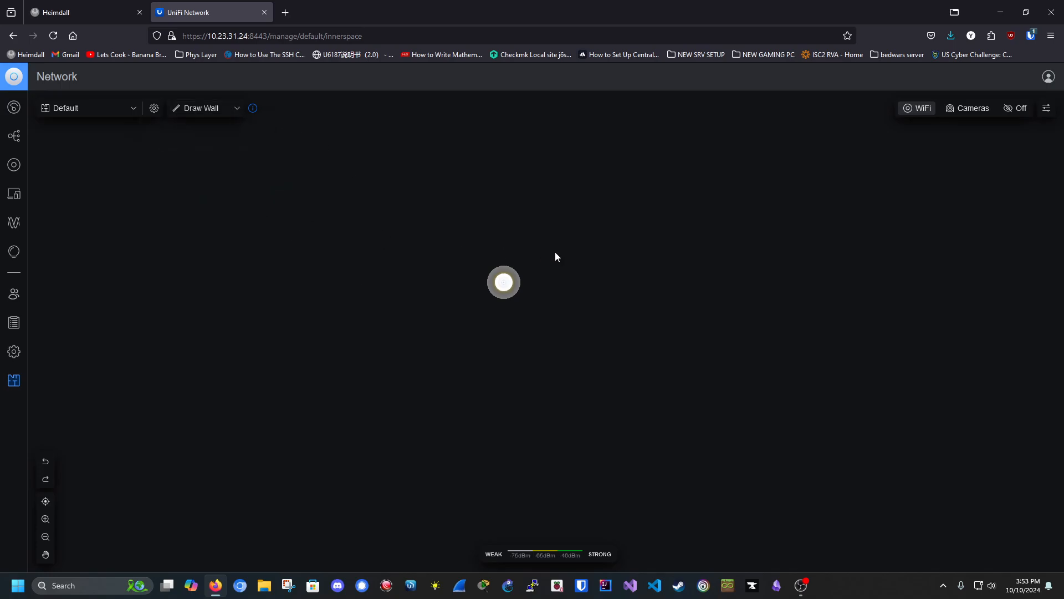
click(201, 107)
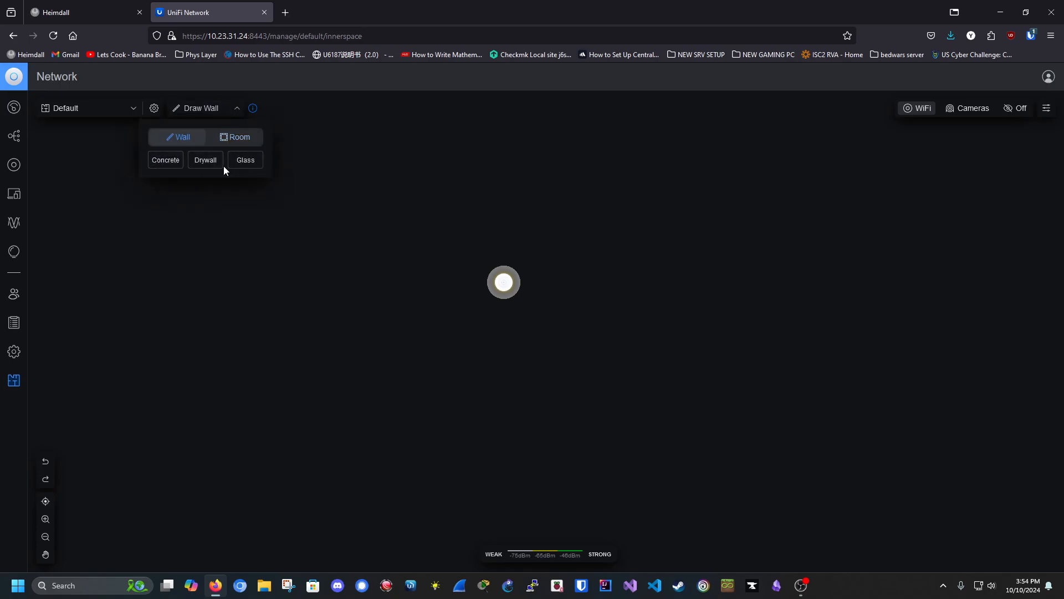
click(165, 160)
Step: Draw the concrete outer walls around the access point, with a notch on the left side
click(314, 243)
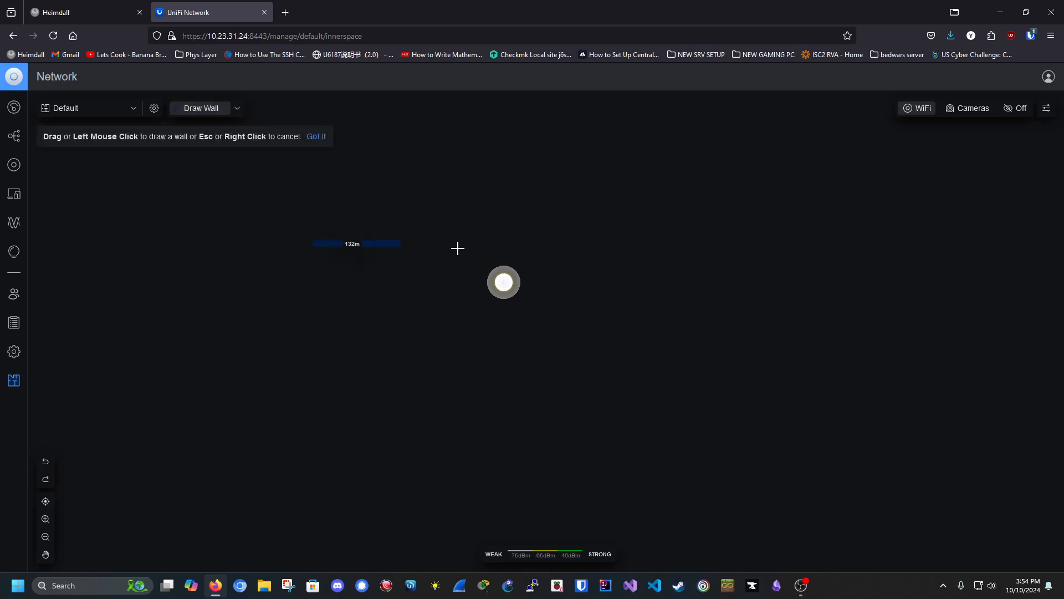
click(613, 243)
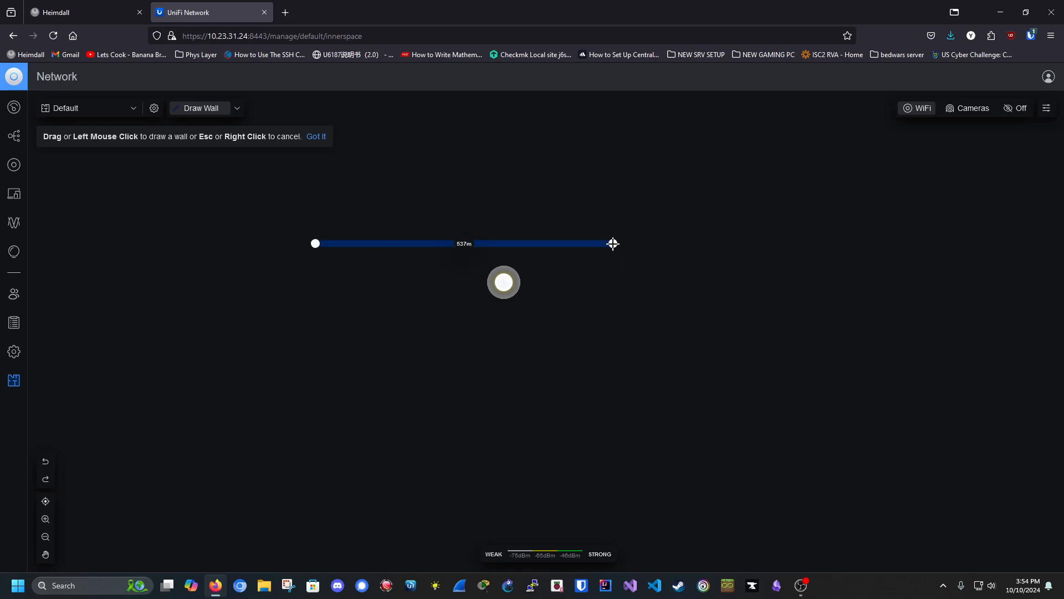
click(609, 503)
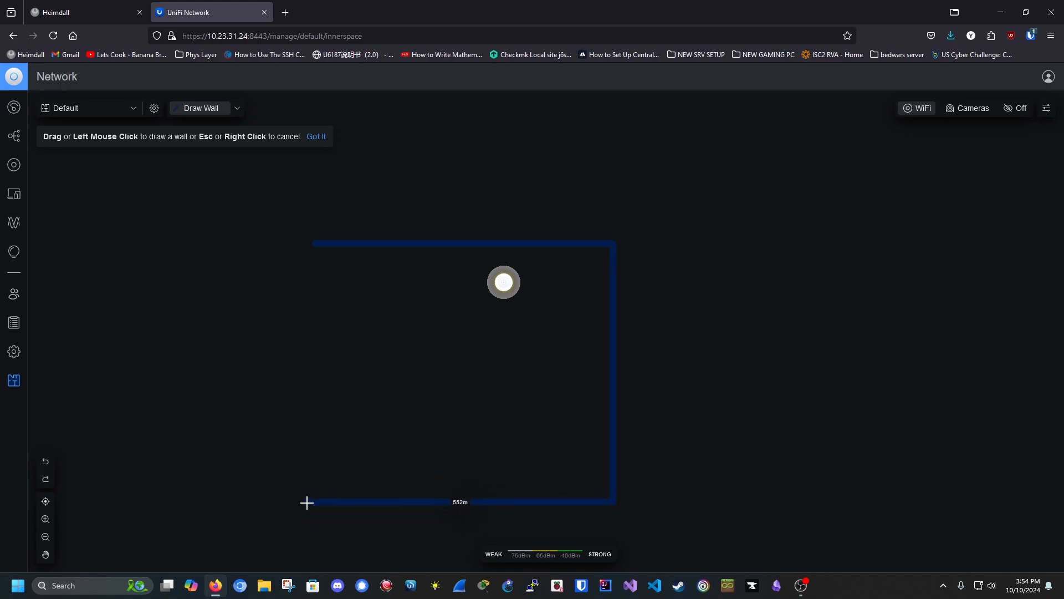
click(342, 500)
click(350, 321)
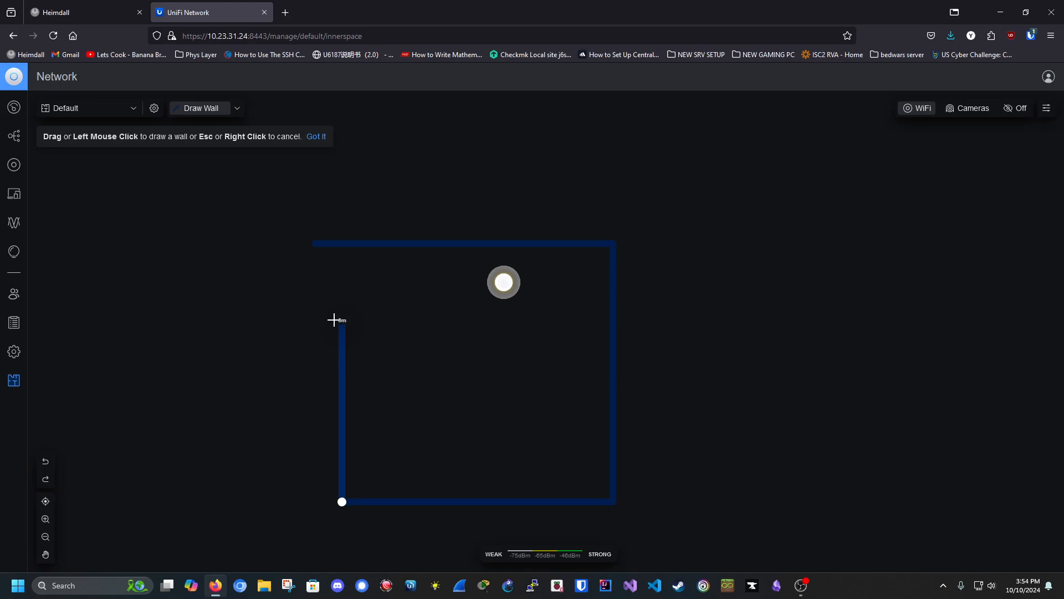
click(304, 320)
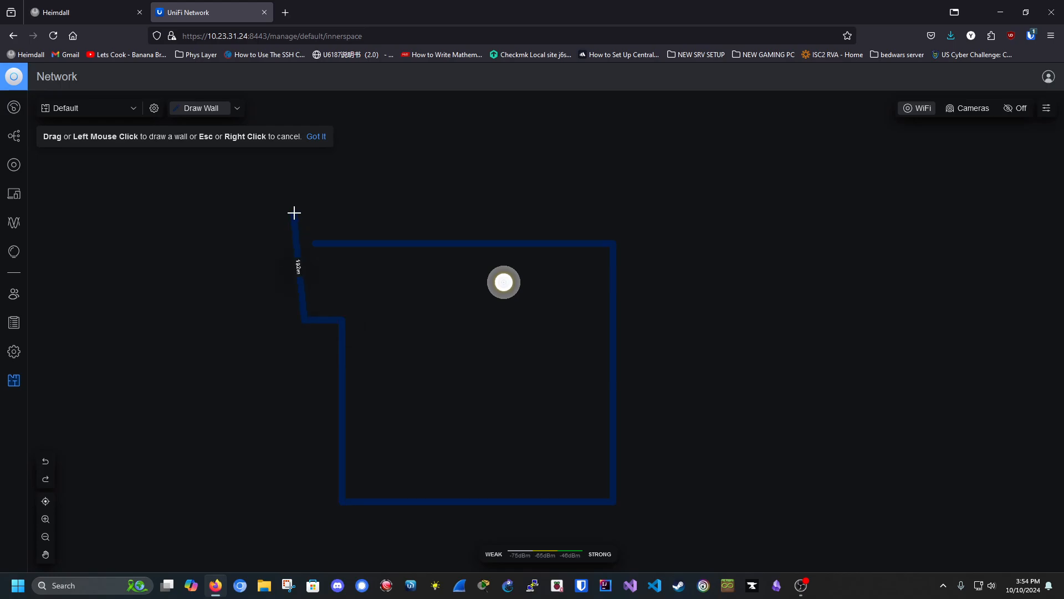
click(305, 242)
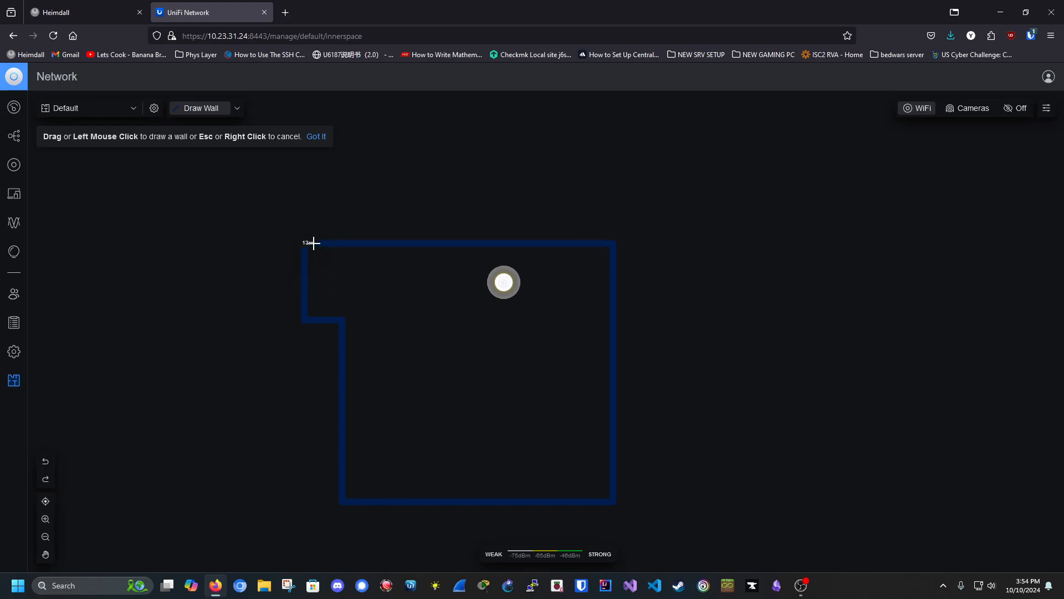
right_click(331, 169)
drag(306, 242, 321, 252)
Step: Add one interior wall running down from the access point
click(305, 241)
right_click(271, 258)
click(326, 145)
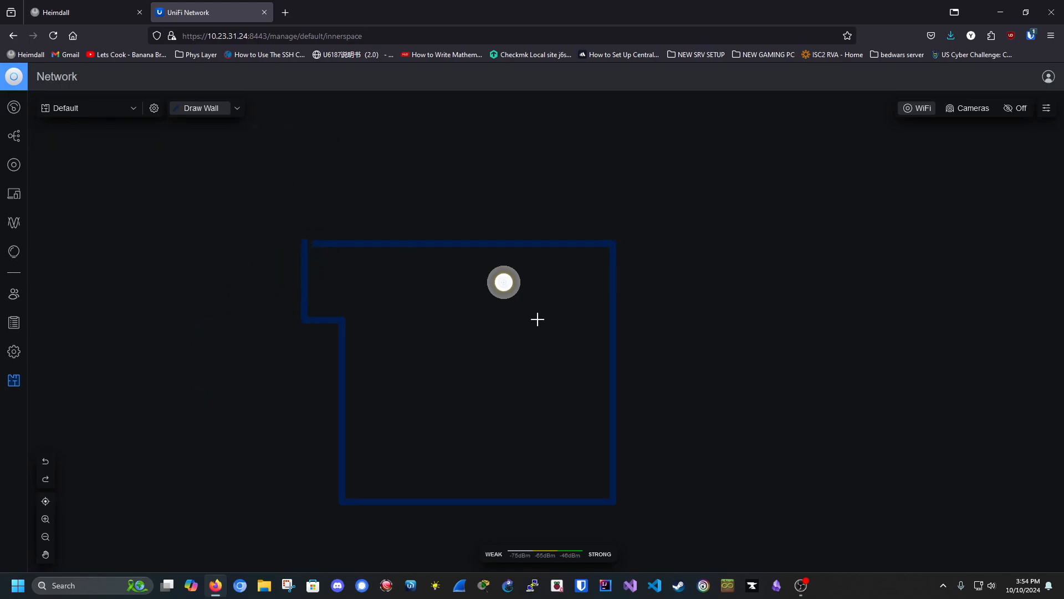
click(504, 282)
click(470, 372)
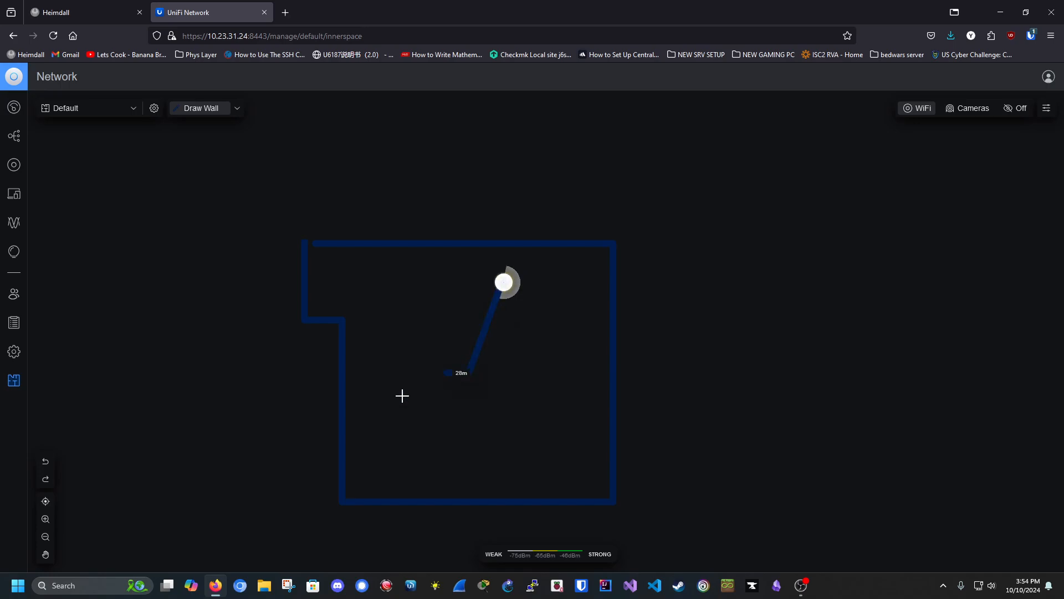
right_click(400, 371)
Step: Check the wall options and floor plan settings, then return to the dashboard
click(239, 110)
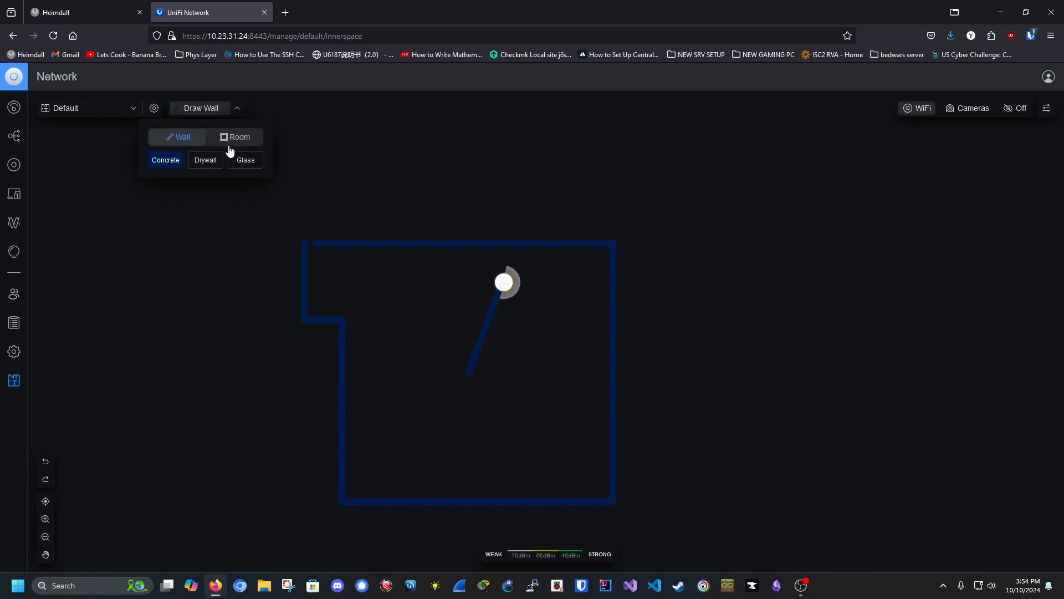
click(235, 114)
click(154, 112)
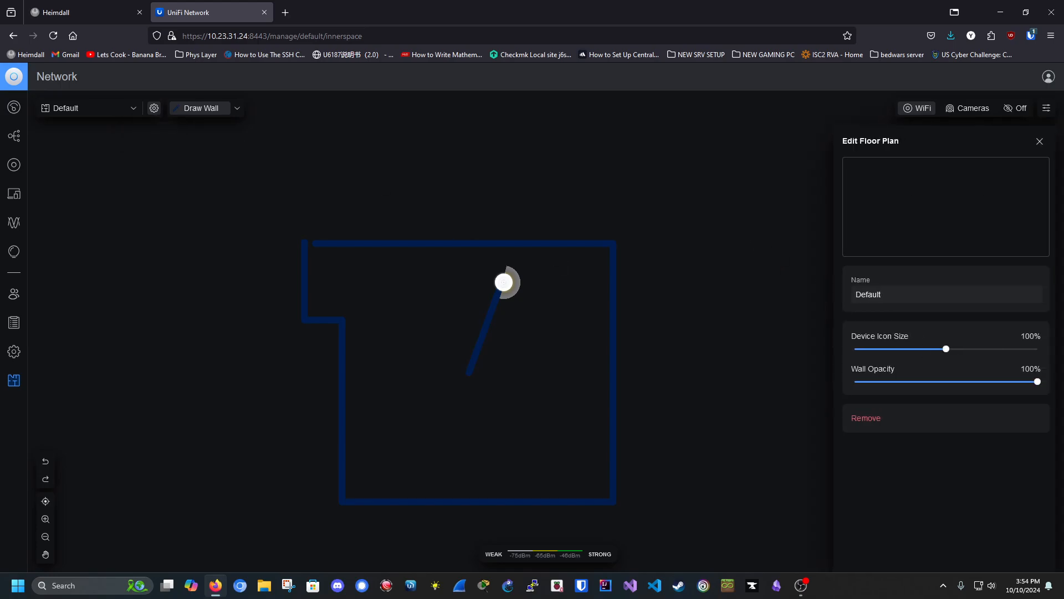
click(1040, 141)
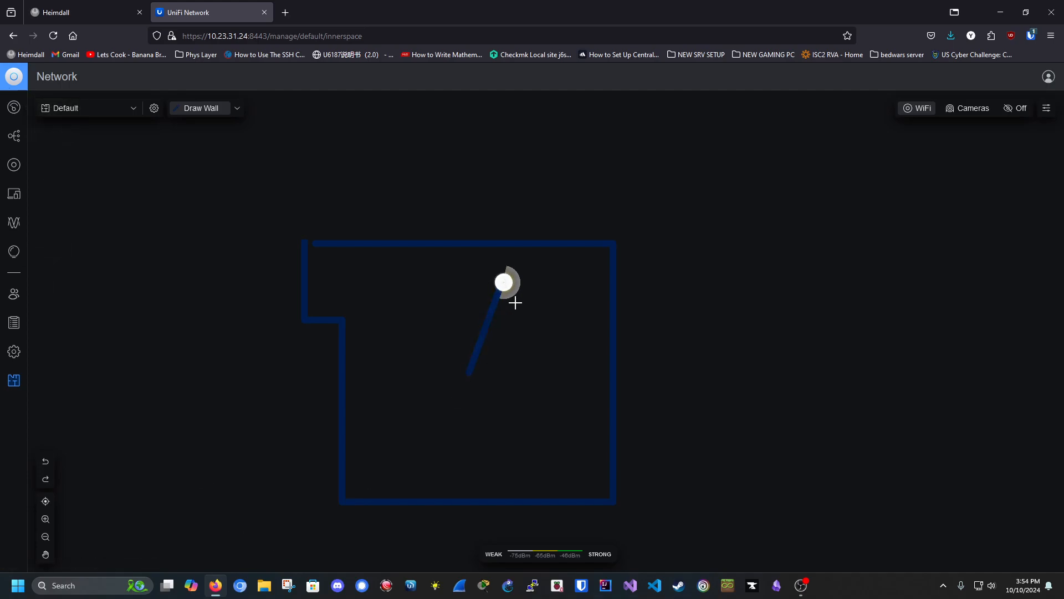
click(12, 108)
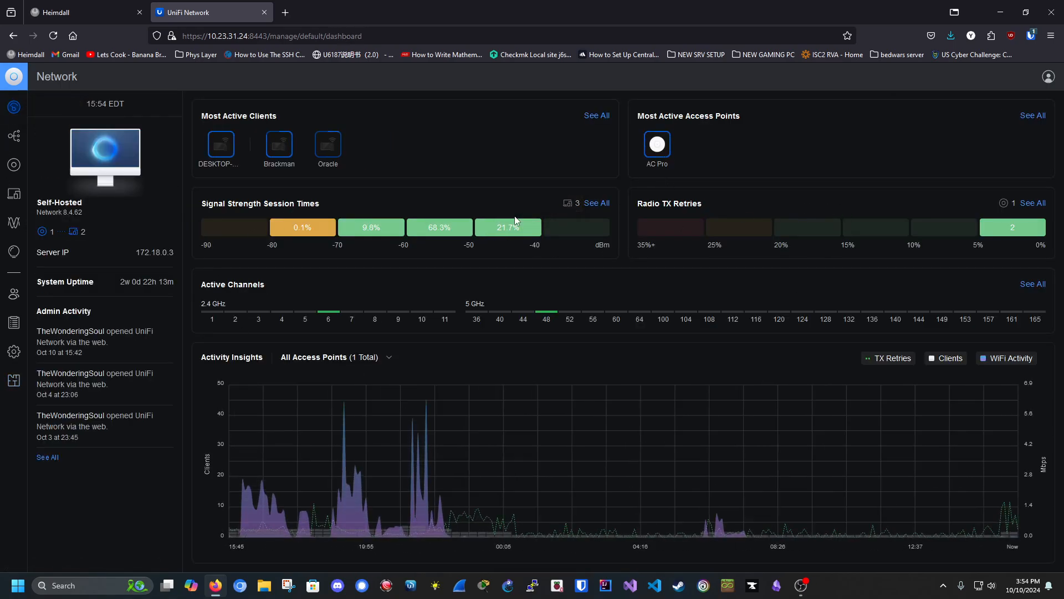
Step: Open the AC Pro details and review the 2.4 GHz and 5 GHz Rx retry/dropped figures
click(658, 145)
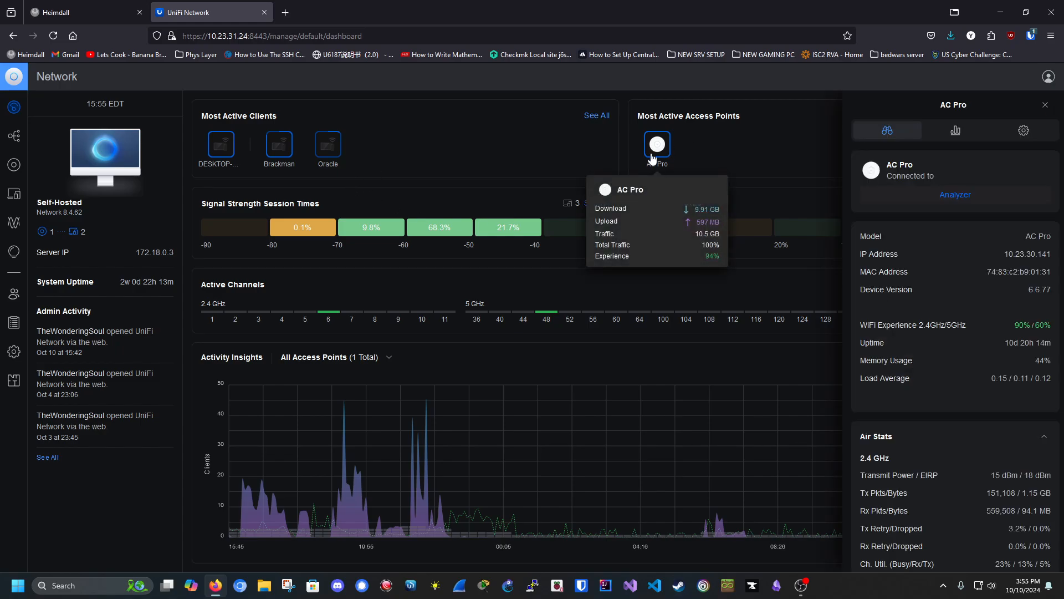
scroll(969, 469, down, 4)
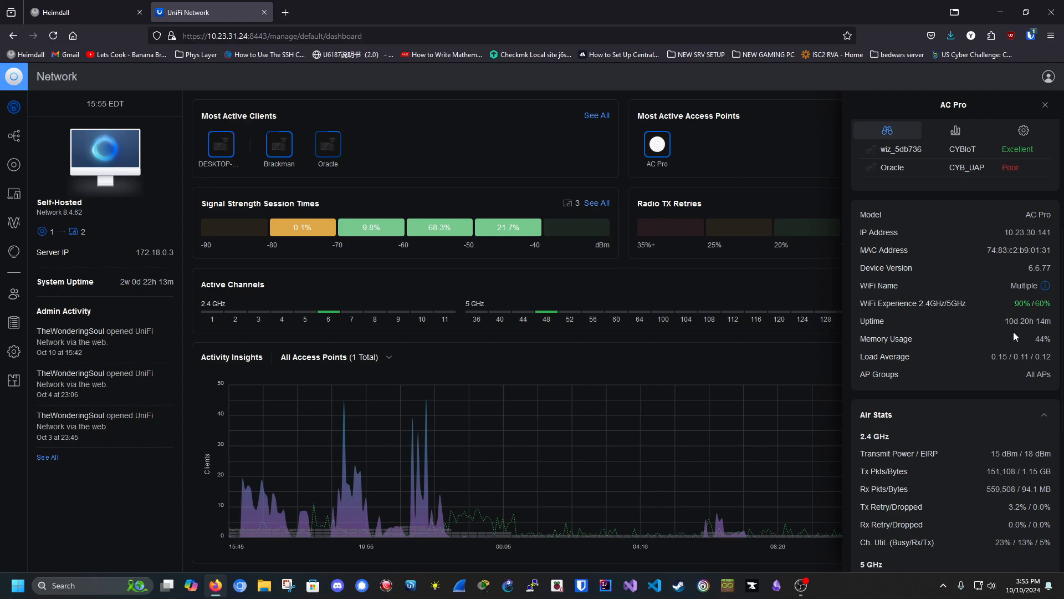
scroll(1013, 331, up, 2)
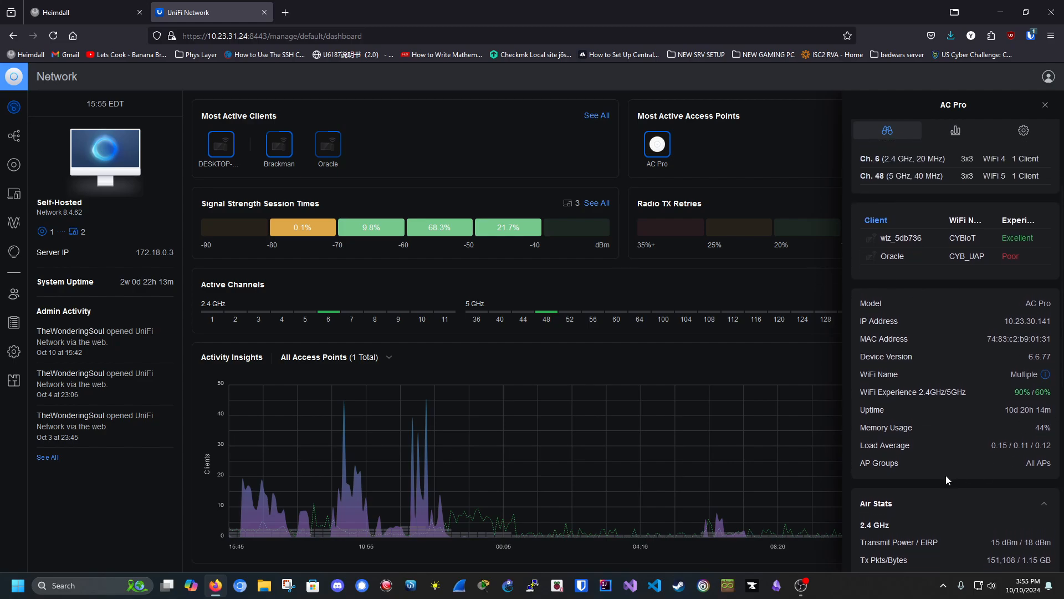
scroll(943, 471, down, 3)
drag(1010, 474, 1052, 481)
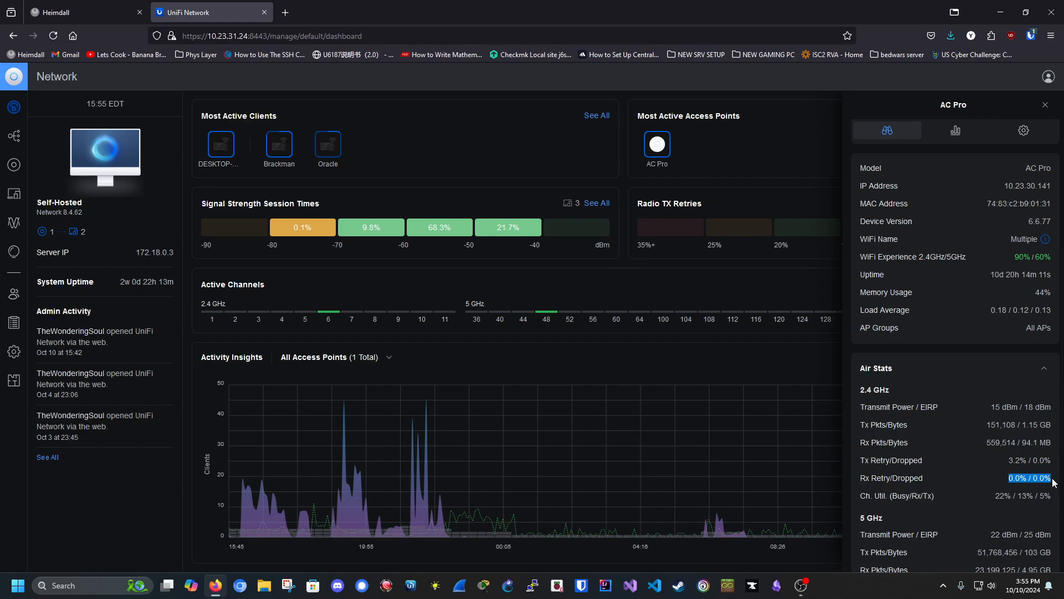
drag(860, 478, 1051, 481)
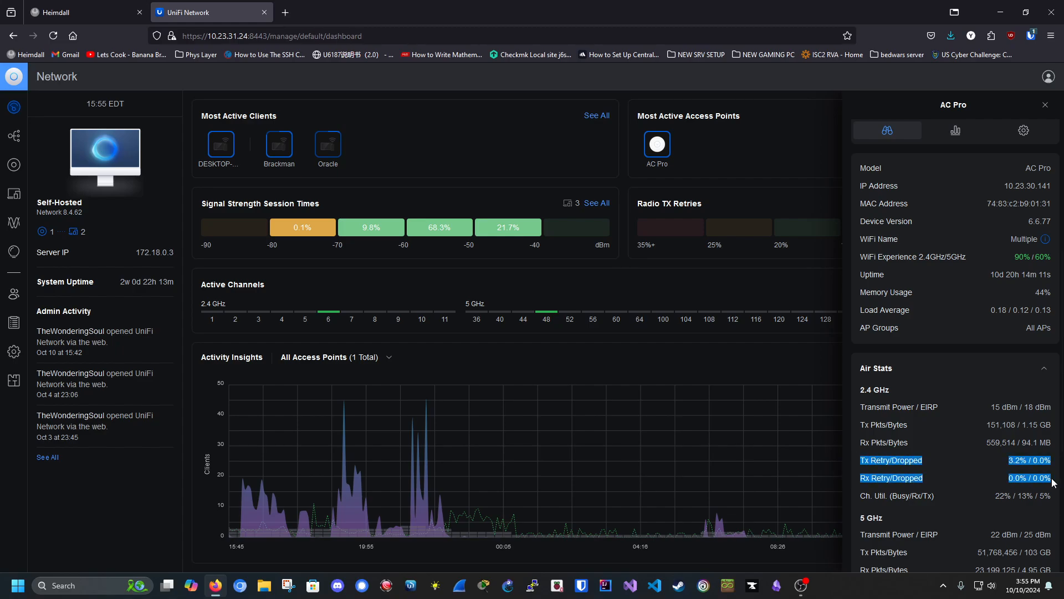
scroll(1049, 483, down, 3)
mouse_move(860, 447)
mouse_down()
mouse_move(937, 469)
mouse_move(1060, 463)
mouse_move(846, 459)
mouse_move(866, 449)
mouse_move(1053, 467)
mouse_move(845, 458)
mouse_up()
click(1055, 474)
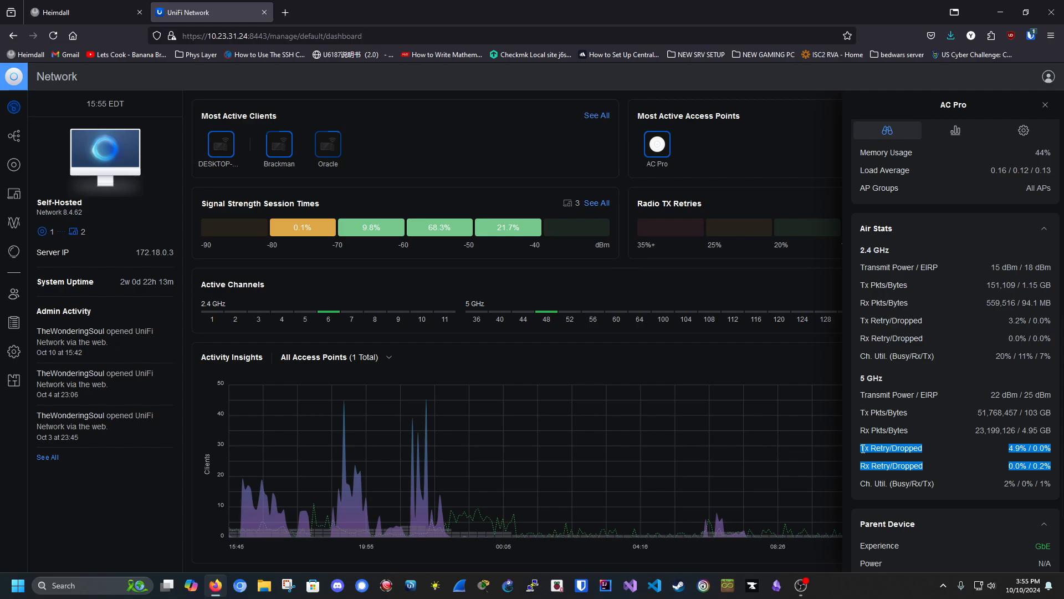
Step: Review the AC Pro's transmit power, Tx packets/bytes, and channel 6 and 48 rows
scroll(862, 448, down, 3)
scroll(868, 451, up, 3)
drag(860, 269, 1050, 267)
click(1053, 269)
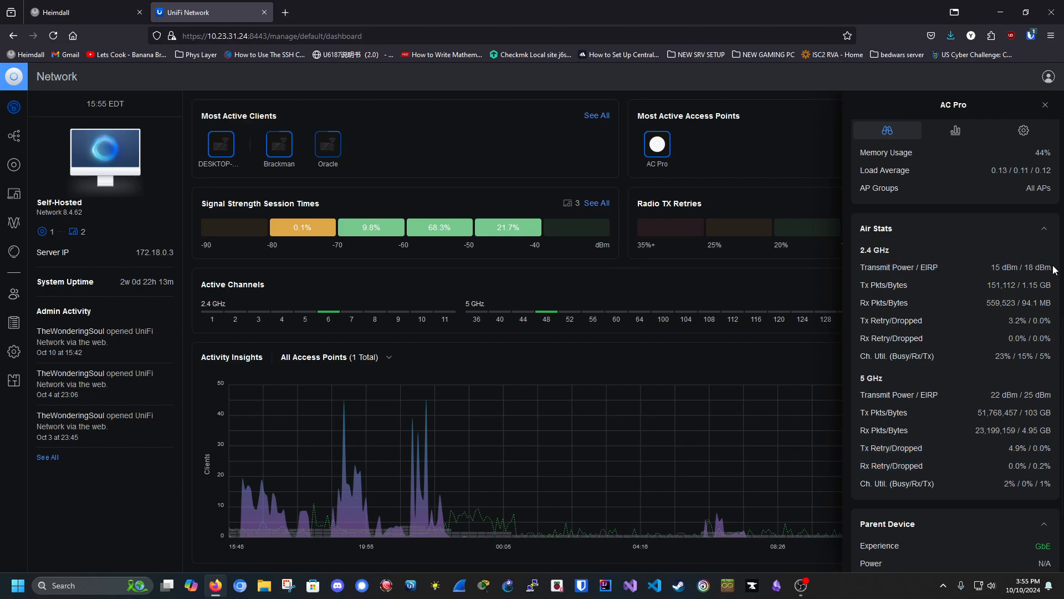
drag(860, 285, 923, 286)
click(902, 284)
scroll(894, 266, up, 5)
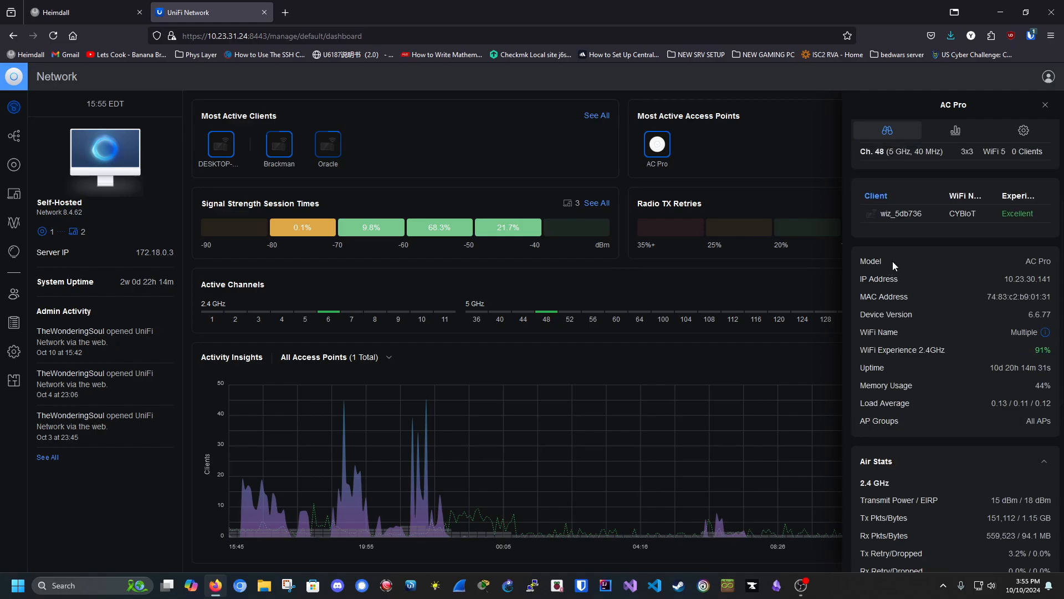
scroll(894, 266, up, 3)
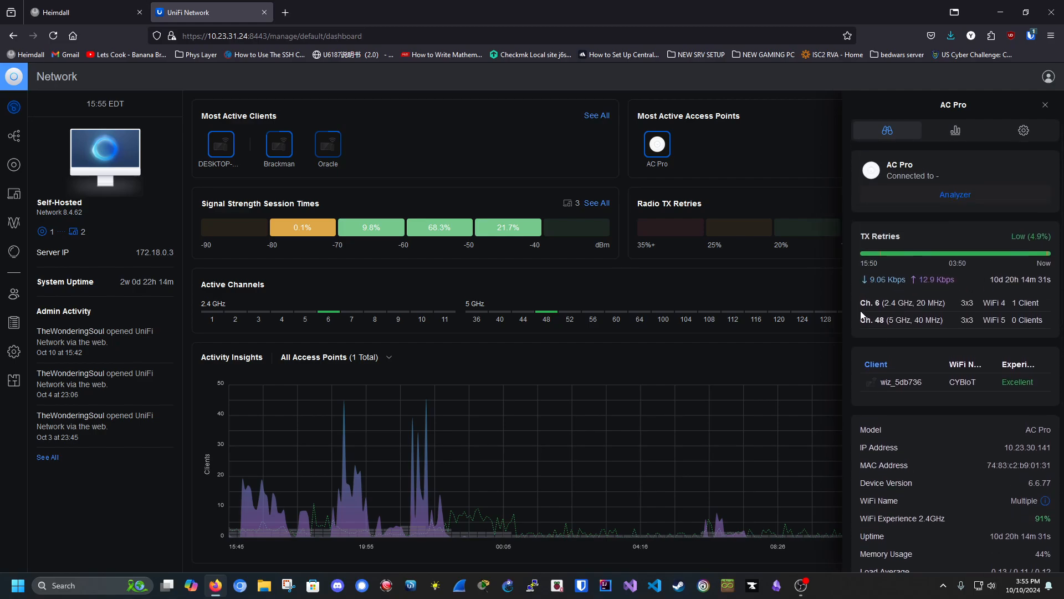
drag(862, 315, 1038, 321)
click(1041, 317)
Step: Review the AC Pro's 2.4 GHz radio and channel width settings
click(1024, 130)
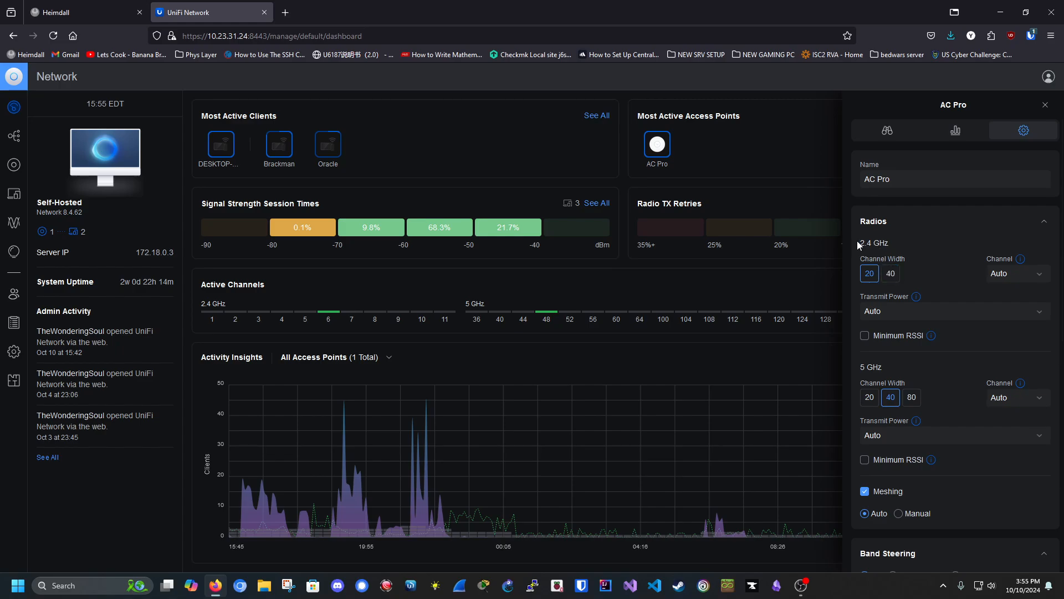
mouse_move(859, 245)
mouse_down()
mouse_move(903, 254)
mouse_move(853, 267)
mouse_move(862, 263)
mouse_up()
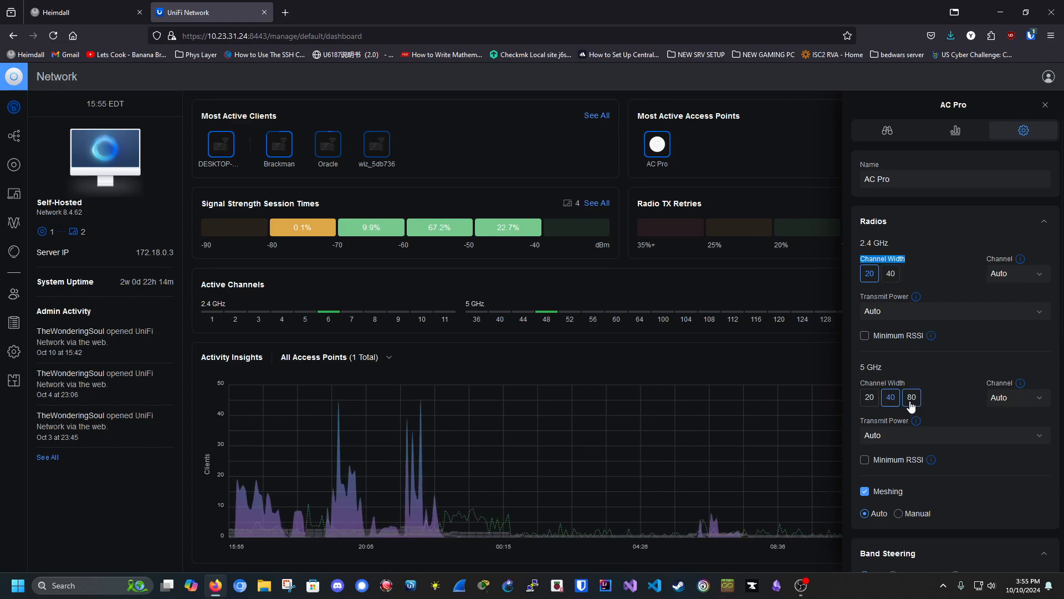
scroll(899, 444, down, 3)
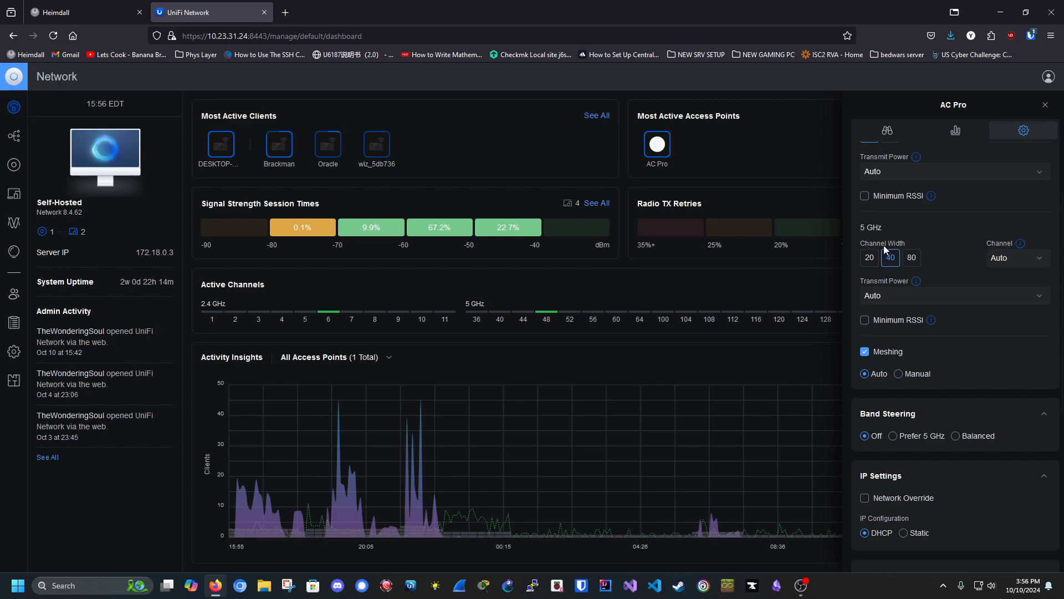
scroll(866, 250, up, 3)
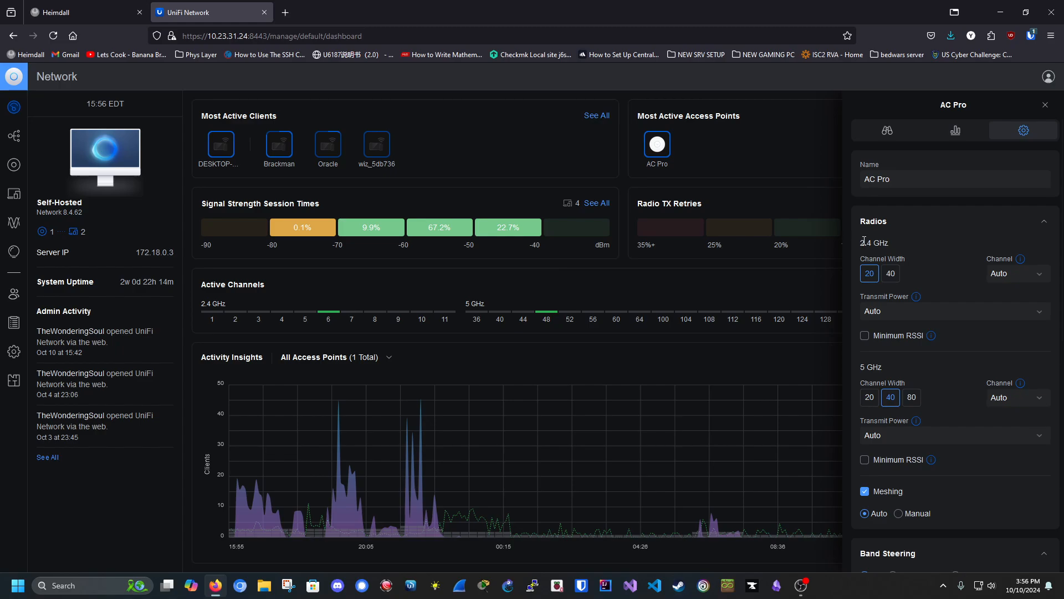
drag(866, 245, 909, 271)
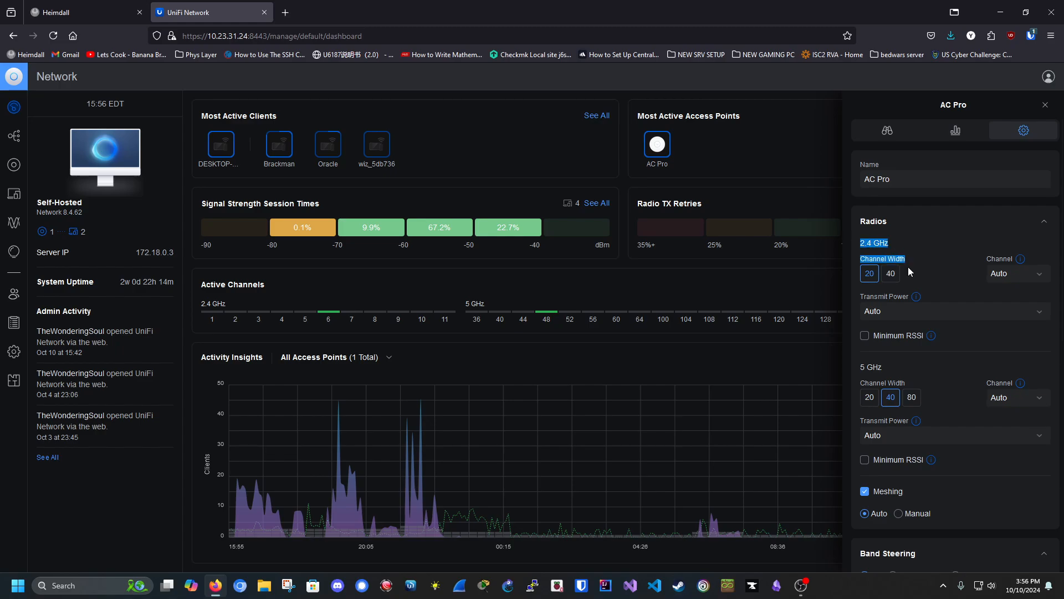
click(865, 264)
drag(853, 247, 913, 255)
Step: Scroll through the remaining settings and close the AC Pro panel
scroll(934, 307, down, 8)
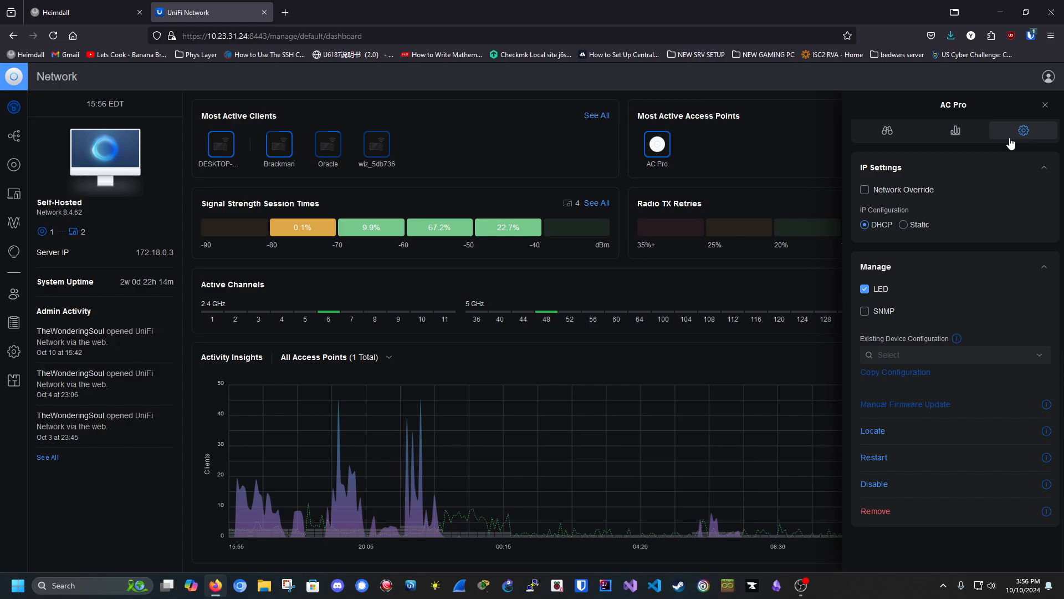
click(1045, 106)
mouse_move(231, 164)
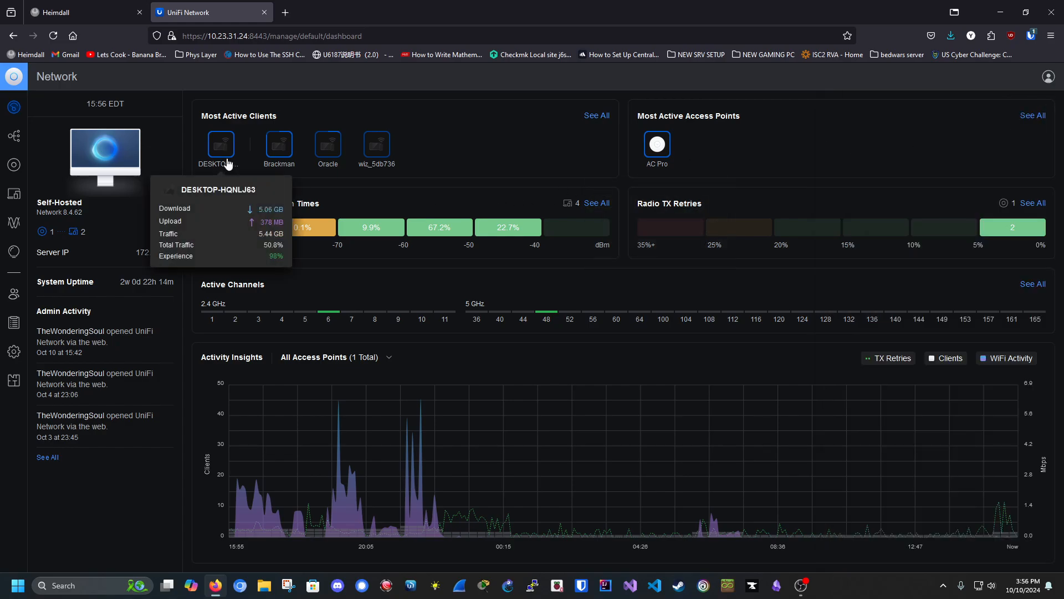